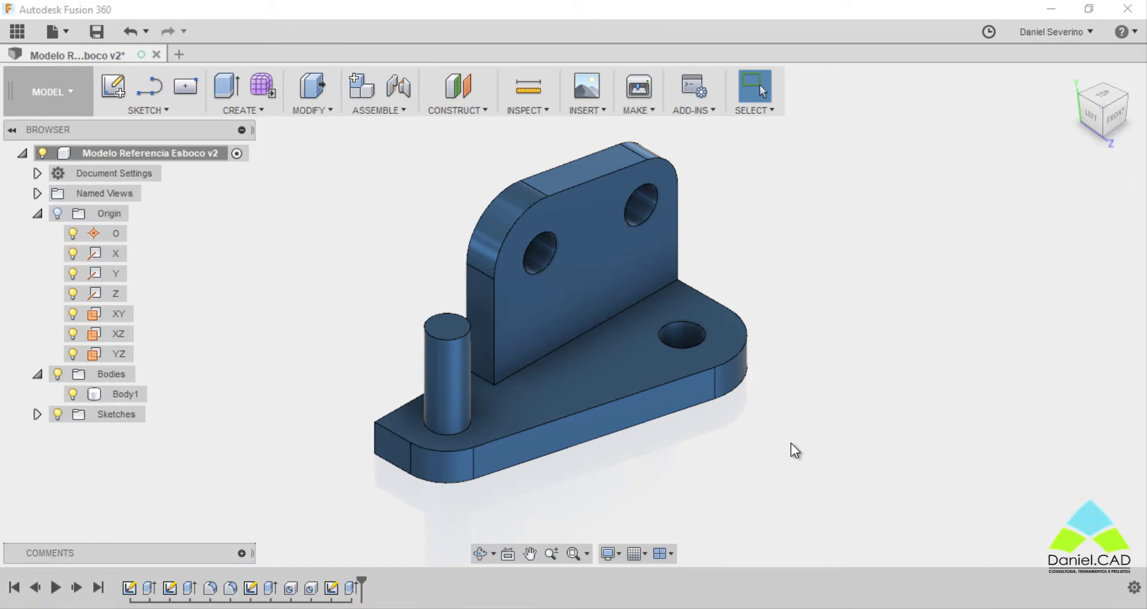
Open the CONSTRUCT menu to show the construction plane, axis and point options
click(478, 114)
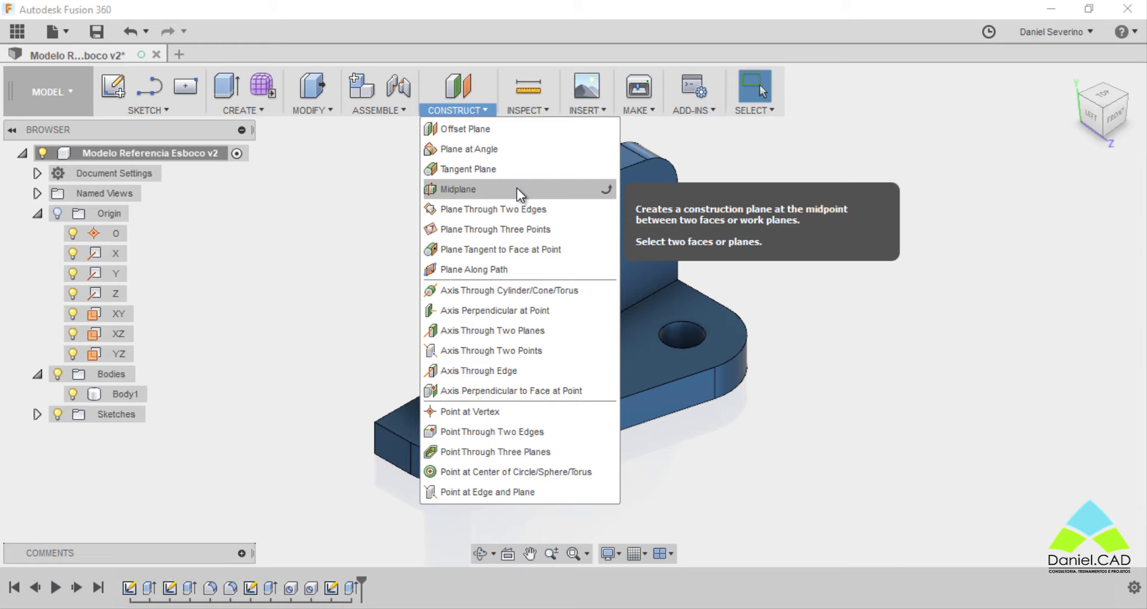
Start the Tangent Plane command, zoom in on the pin and move its dialog aside
click(512, 174)
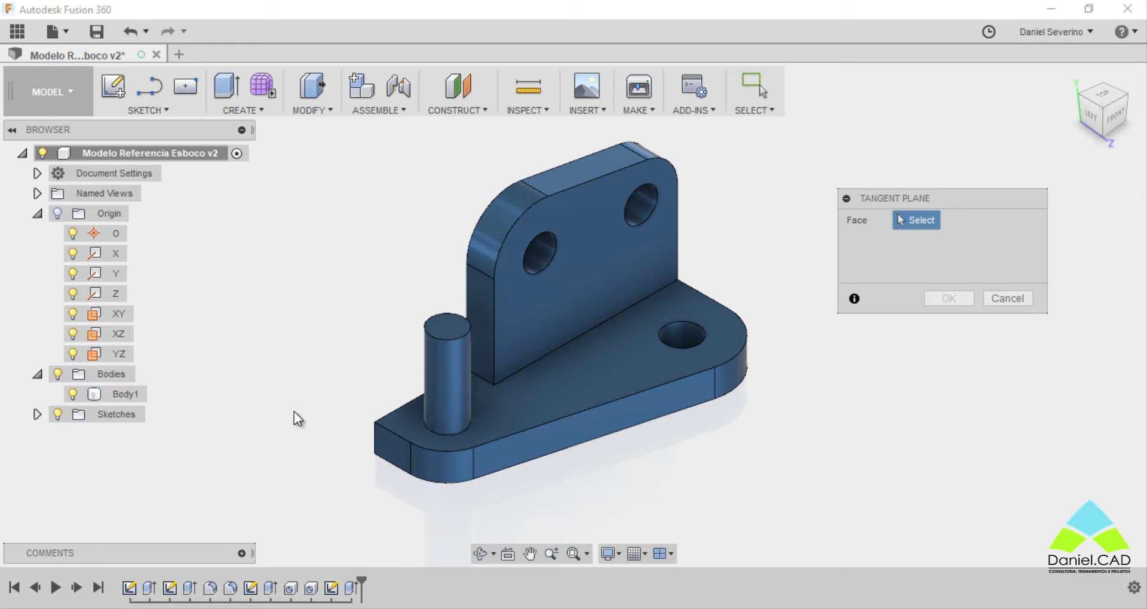
scroll(292, 433, up, 2)
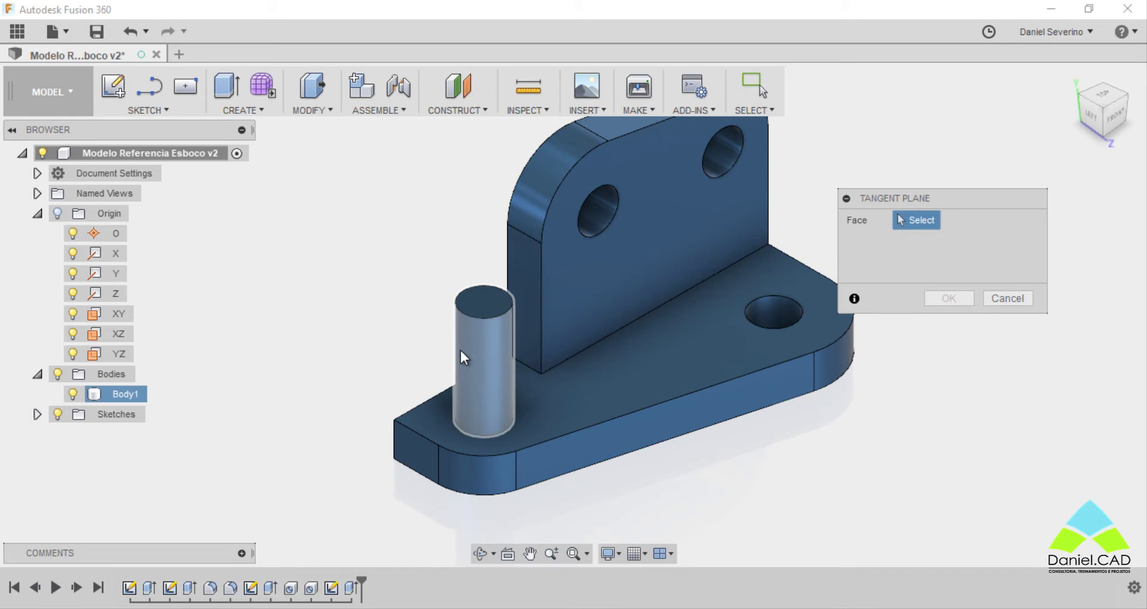
scroll(442, 388, up, 2)
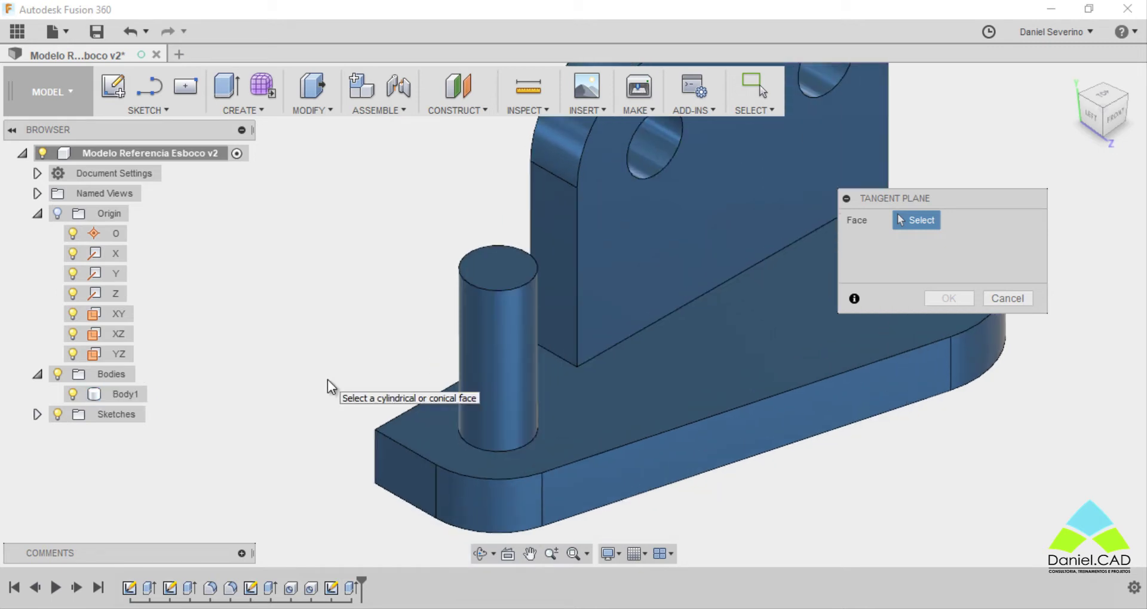
drag(894, 199, 990, 200)
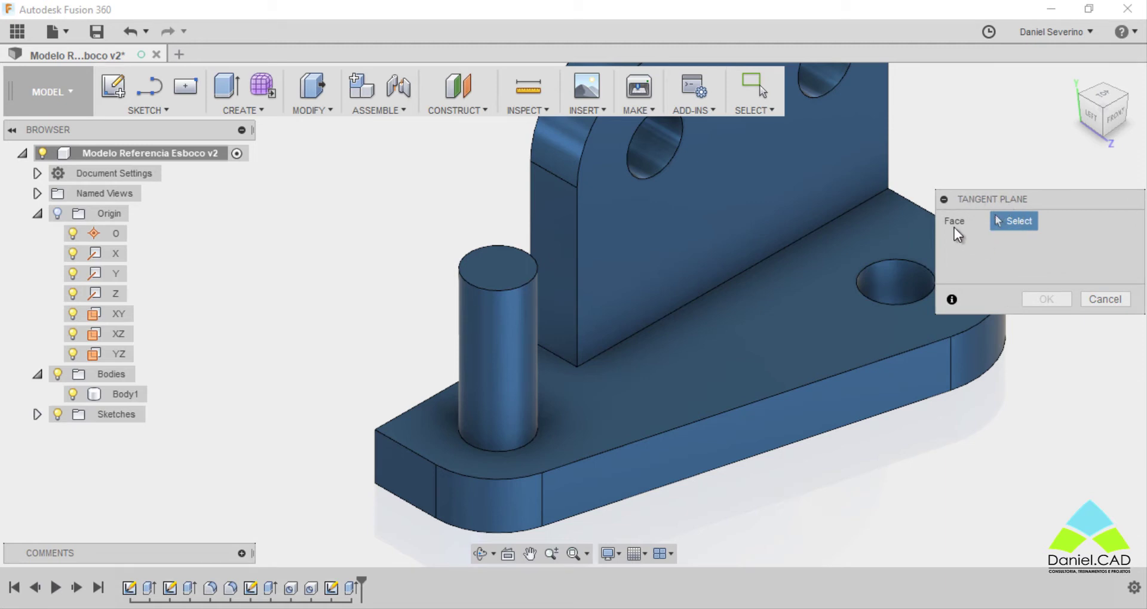
Select the pin's cylindrical face and try tangent plane angles of -60 and -90 degrees
click(470, 351)
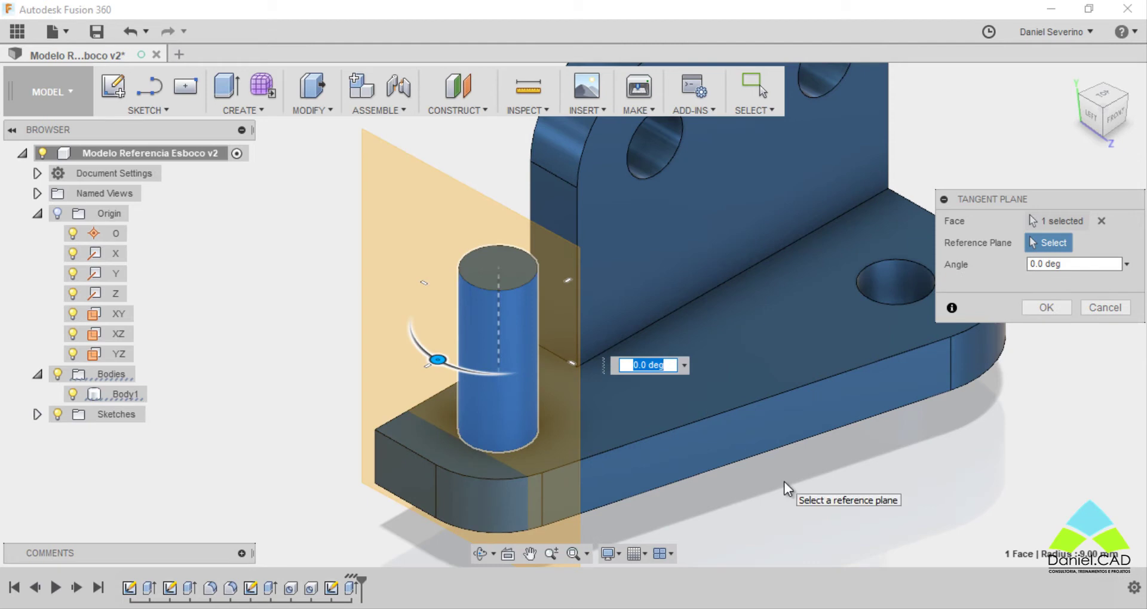
click(1106, 103)
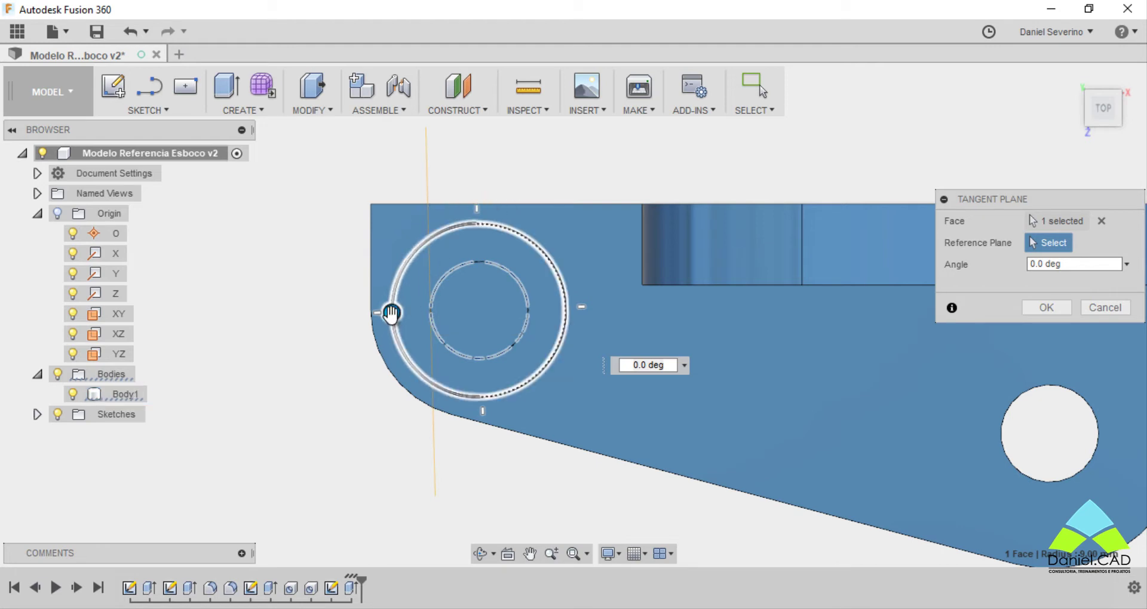
drag(392, 312, 433, 236)
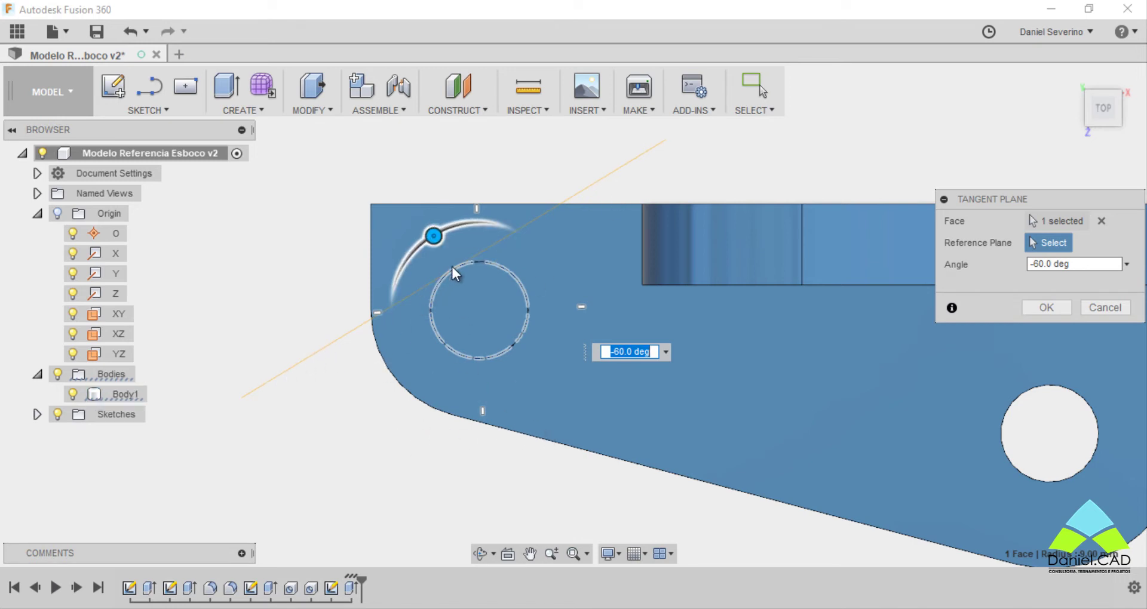
drag(433, 237, 393, 312)
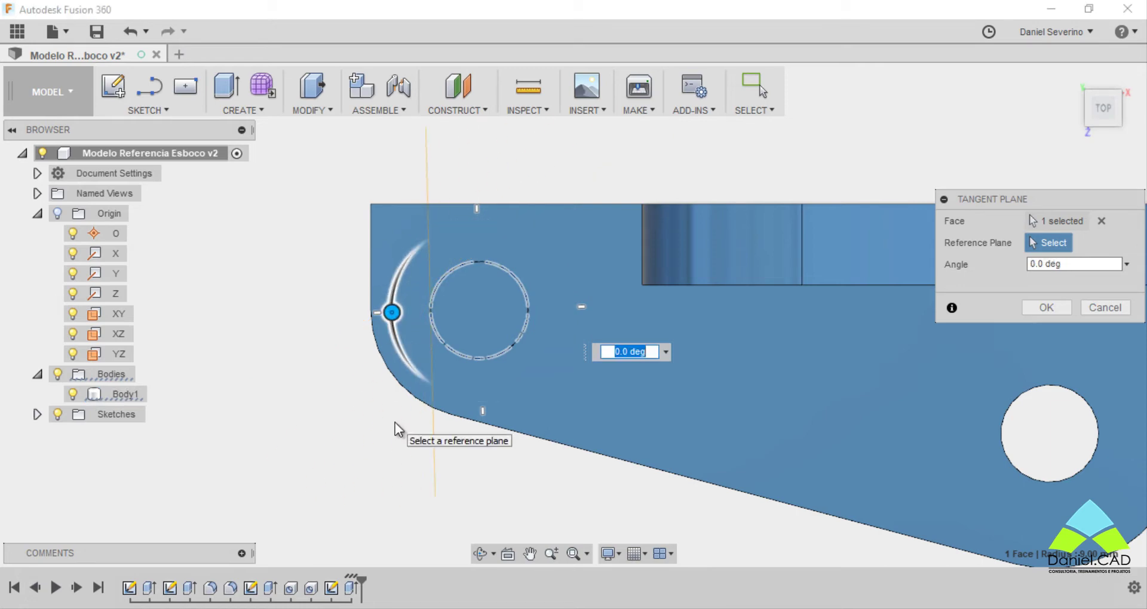
mouse_move(561, 421)
shift+middle_down()
mouse_move(619, 327)
mouse_move(672, 350)
mouse_move(652, 360)
mouse_move(636, 309)
mouse_move(622, 334)
mouse_move(615, 323)
shift+middle_up()
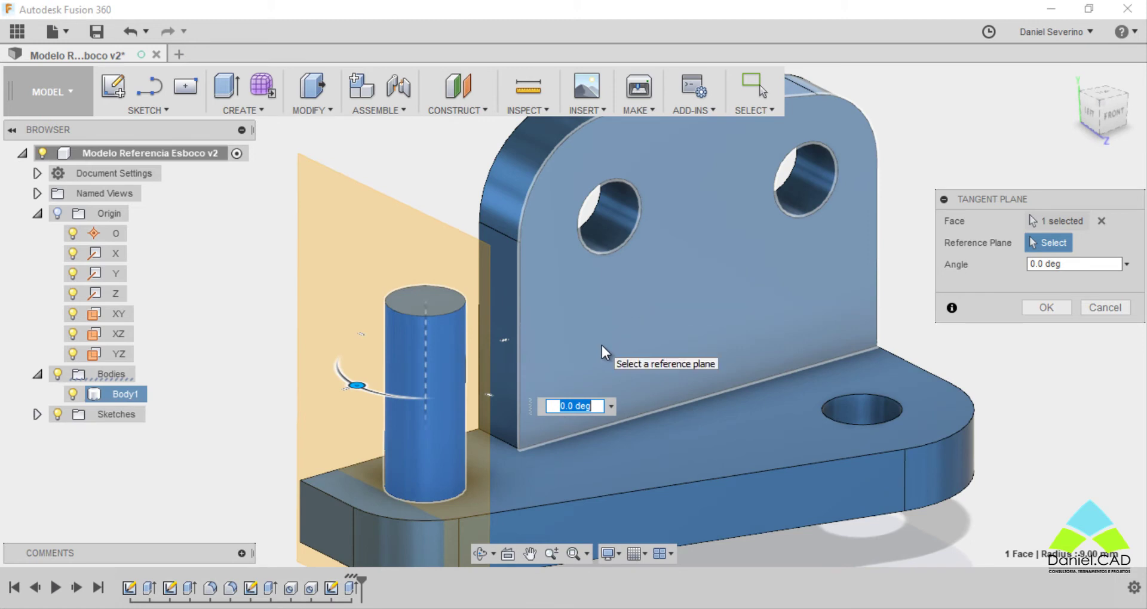
mouse_move(357, 386)
mouse_down()
mouse_move(431, 402)
mouse_move(481, 391)
mouse_up()
click(1103, 107)
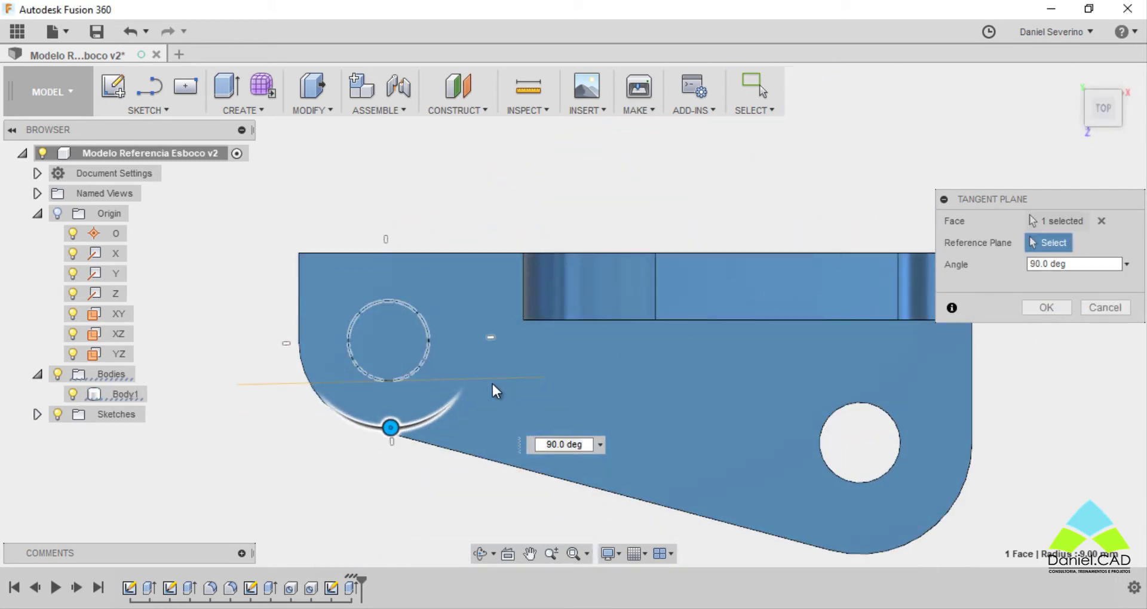
shift+middle_drag(575, 397, 567, 432)
text(-90)
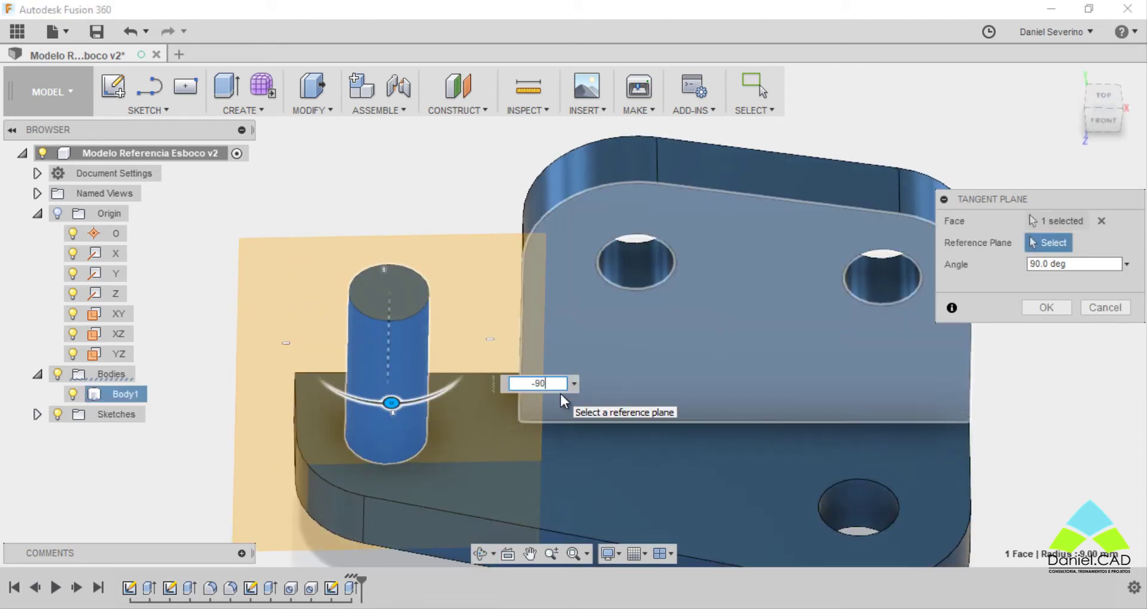
key(Return)
Set the tangent plane angle to 0 deg and create Plane5
shift+middle_drag(591, 389, 389, 296)
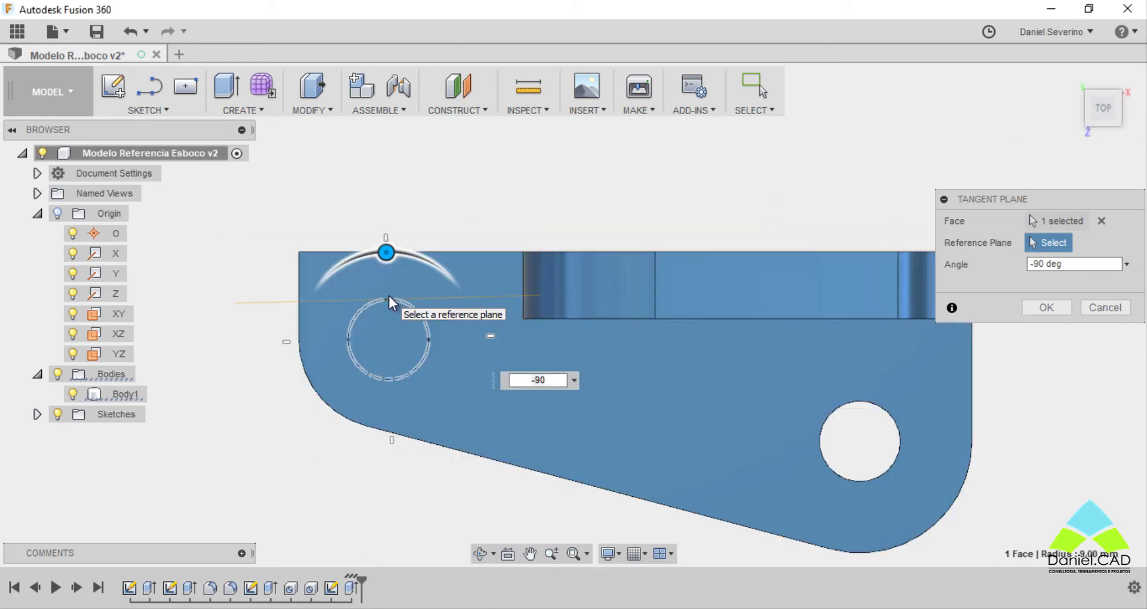
mouse_move(1102, 109)
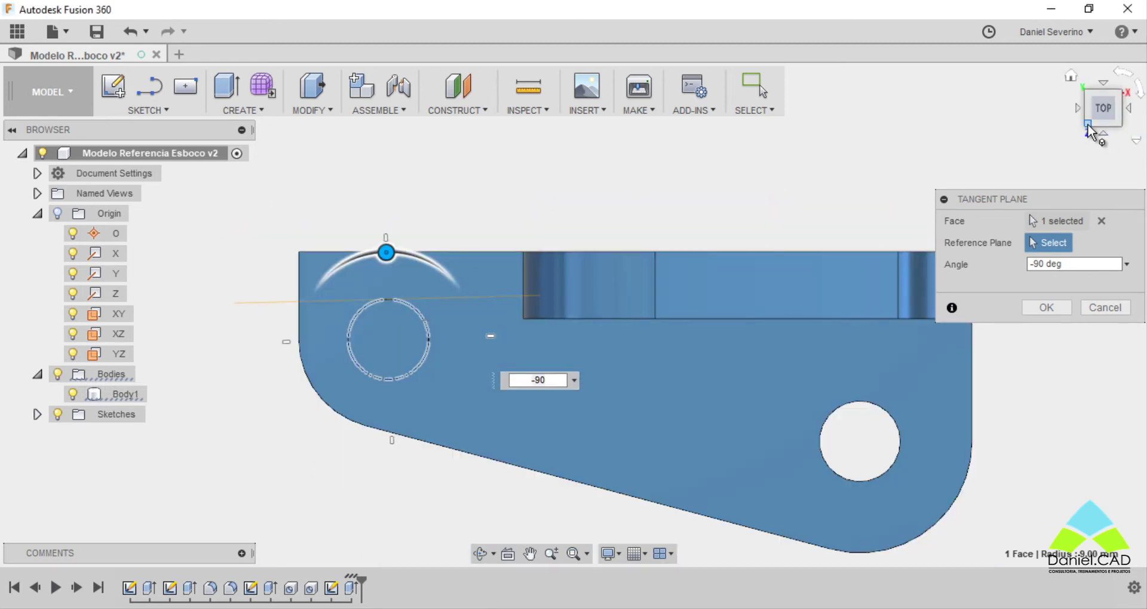
click(1087, 124)
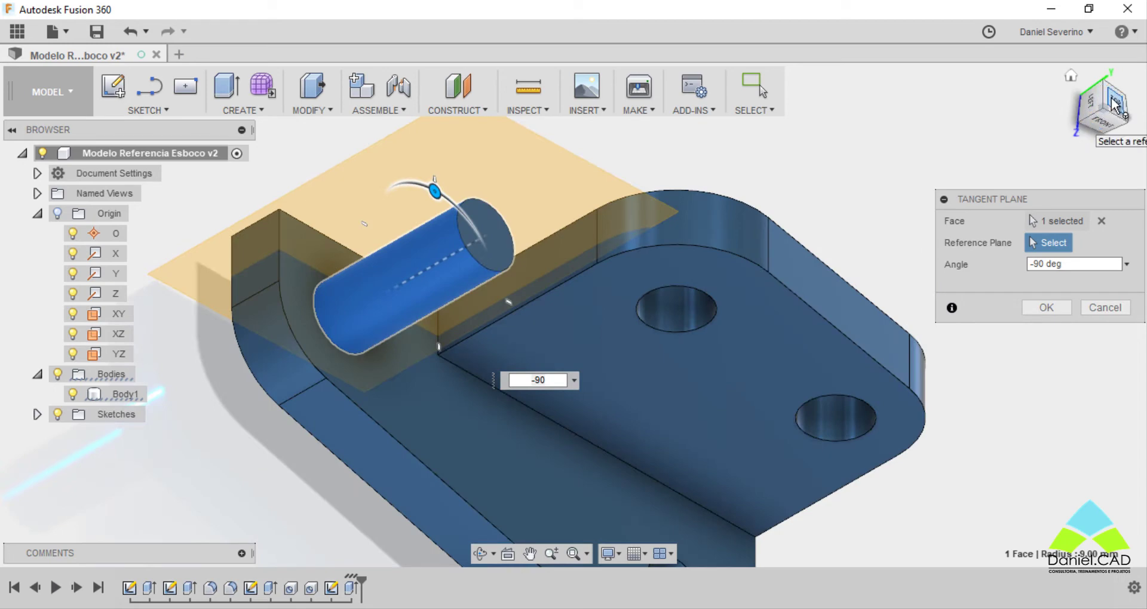
drag(1105, 103, 770, 389)
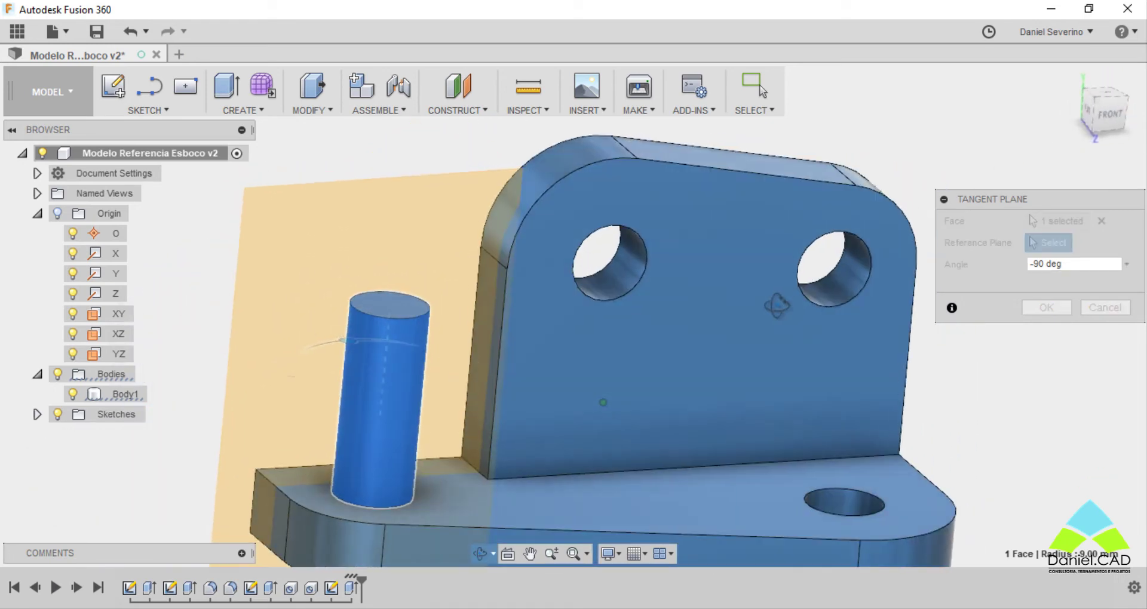
drag(1080, 264, 1017, 266)
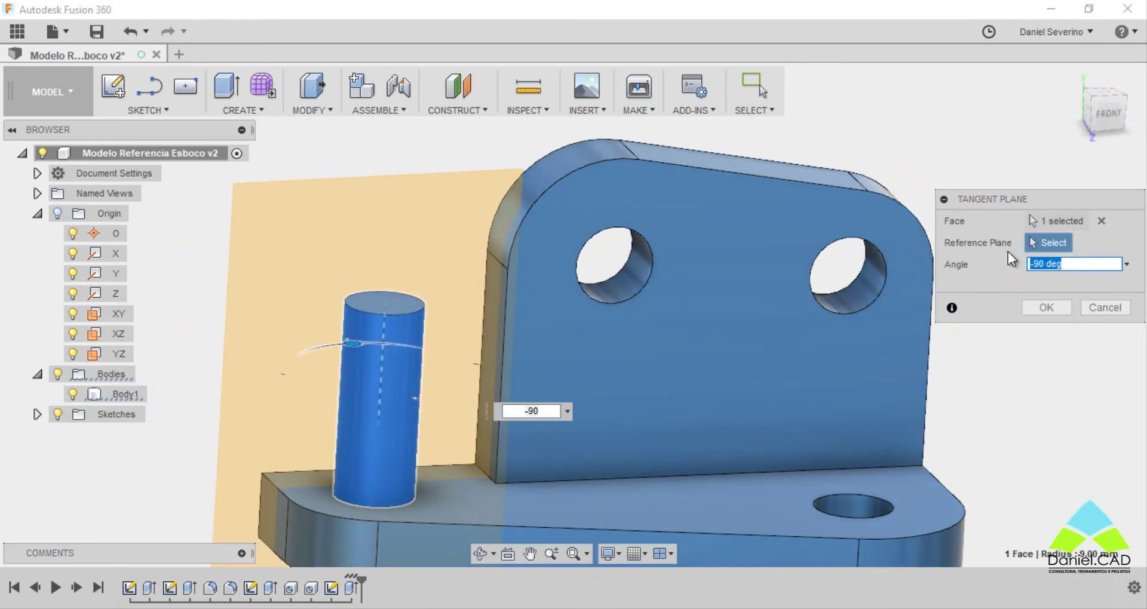
text(0)
mouse_move(612, 267)
shift+middle_down()
mouse_move(541, 212)
mouse_move(551, 263)
shift+middle_up()
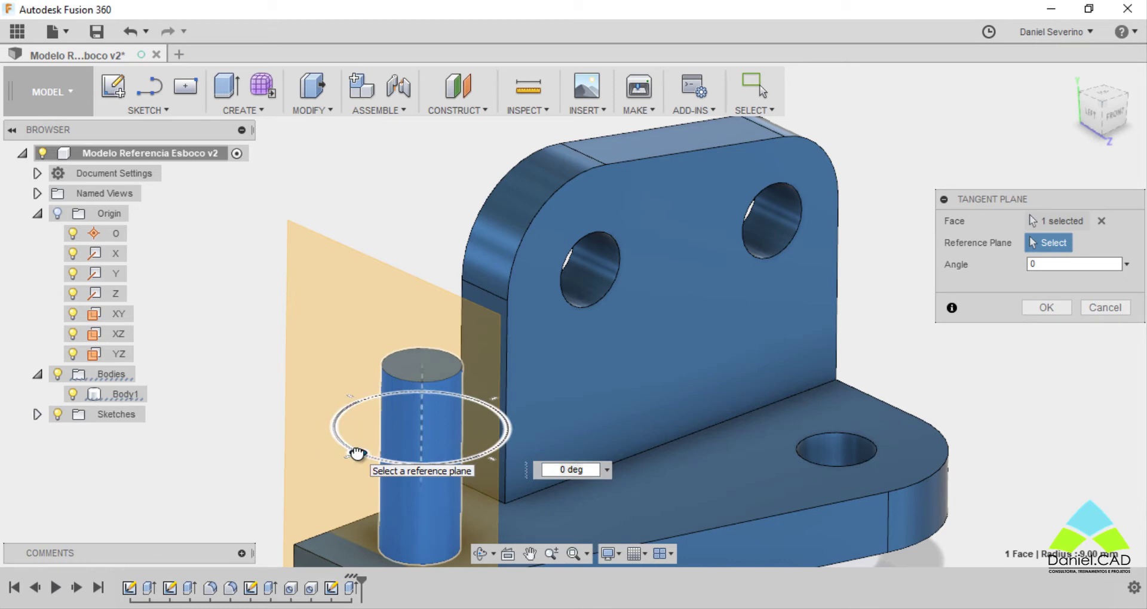
shift+middle_drag(328, 449, 776, 390)
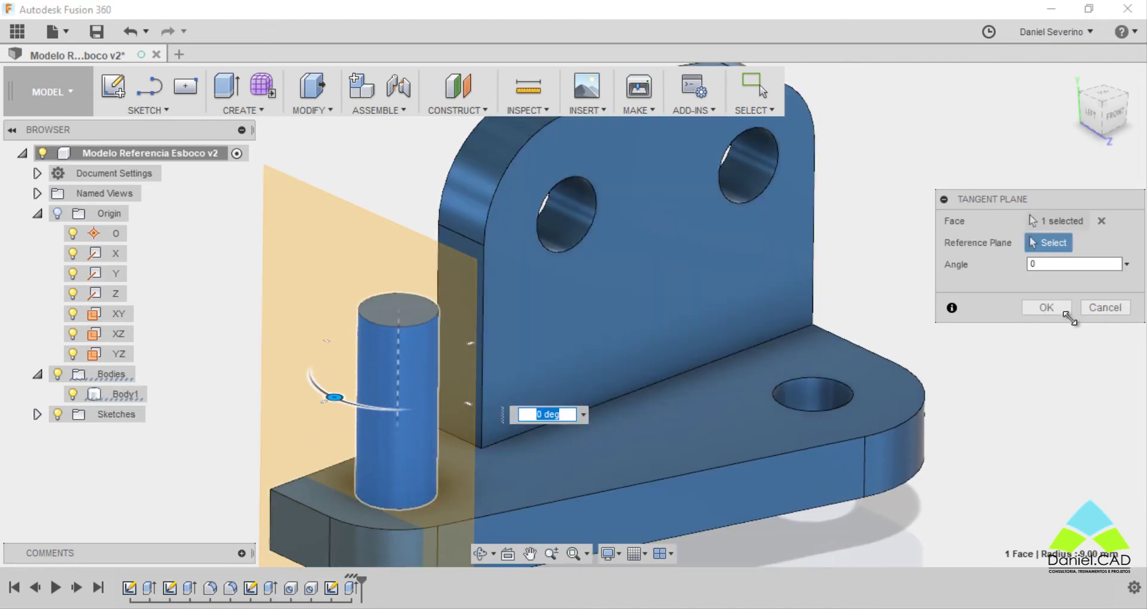
click(1066, 313)
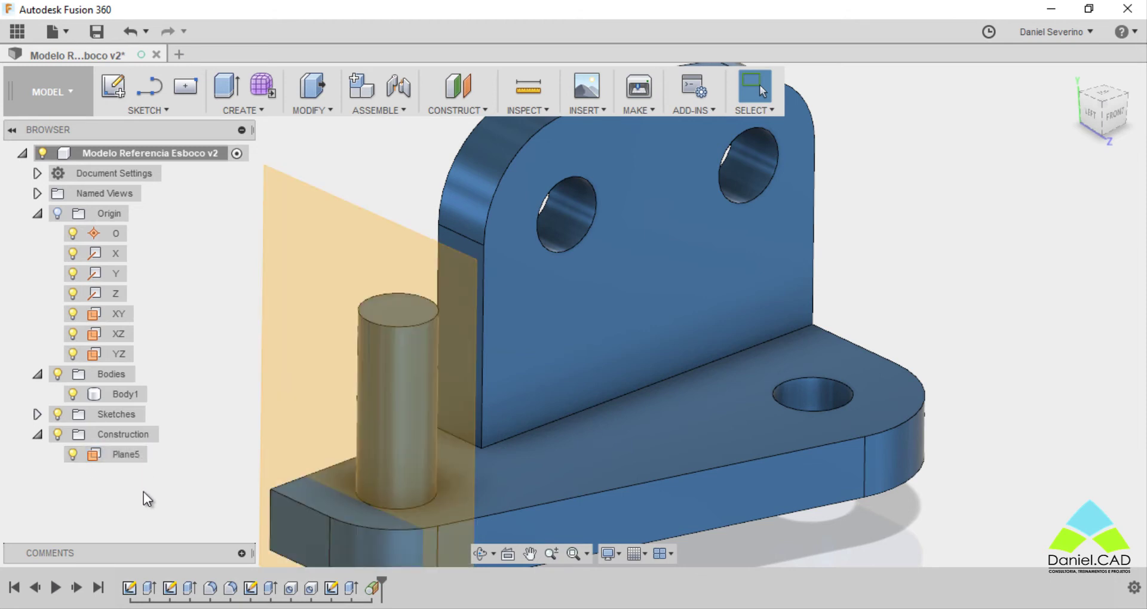
Select and deselect Plane5 while orbiting and panning to inspect it beside the pin
click(125, 454)
shift+middle_drag(382, 358, 435, 317)
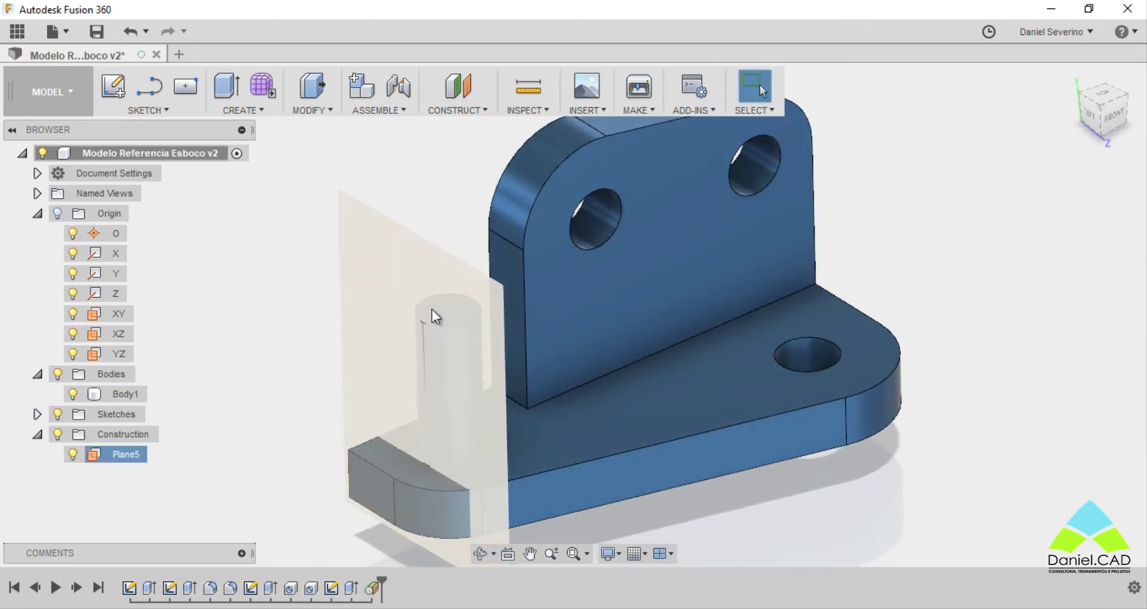
click(311, 287)
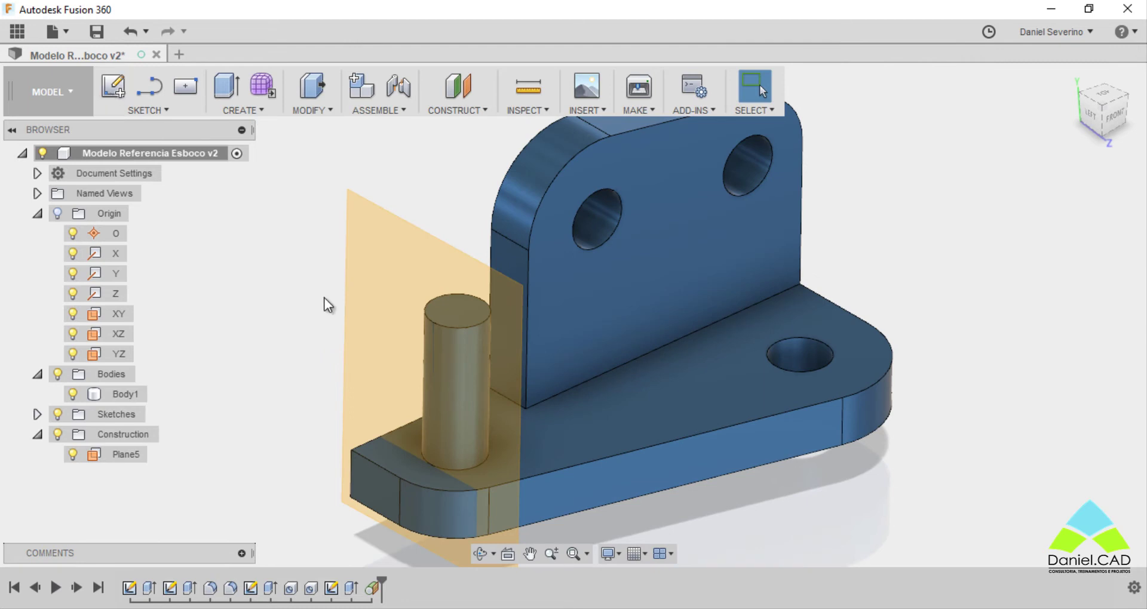
click(464, 287)
click(318, 343)
shift+middle_drag(317, 343, 315, 338)
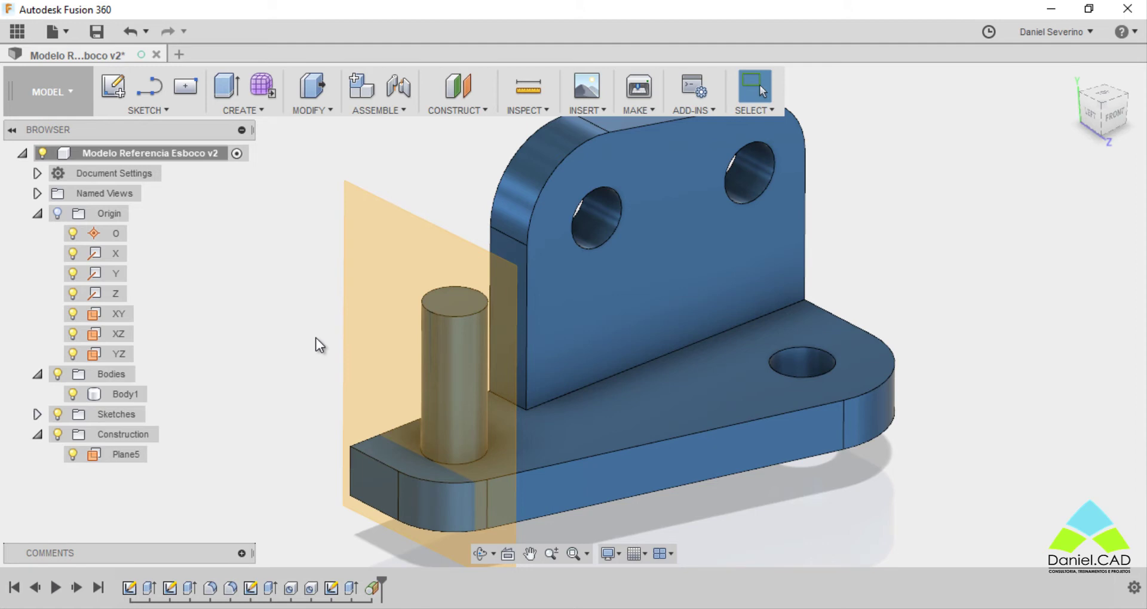
middle_drag(744, 297, 625, 374)
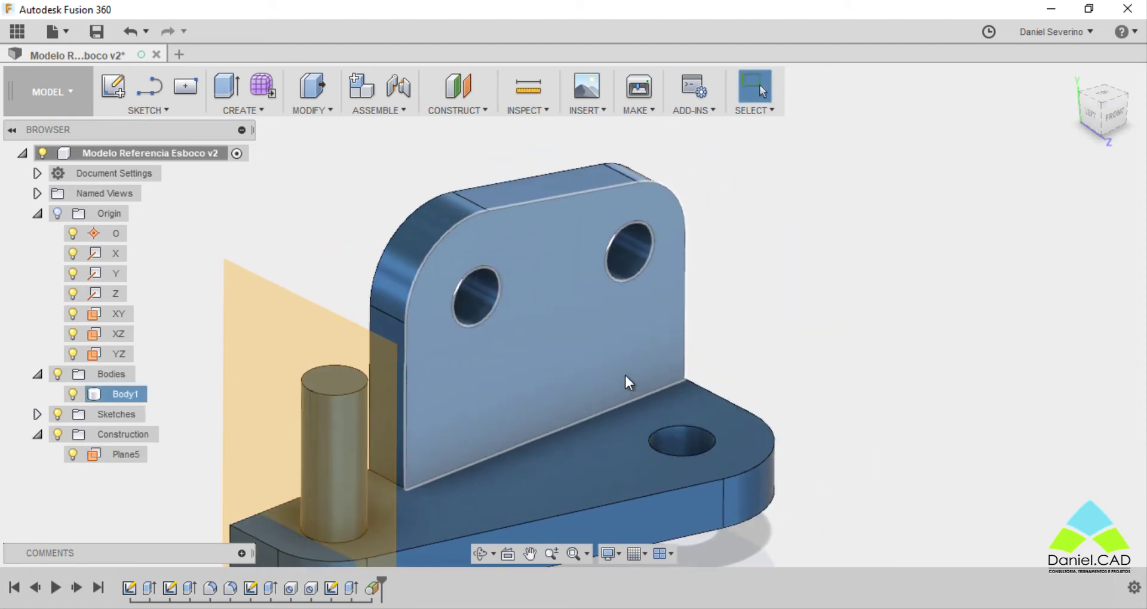
Make a tangent plane on the flange's rounded top face at 0 deg, creating Plane6
click(485, 109)
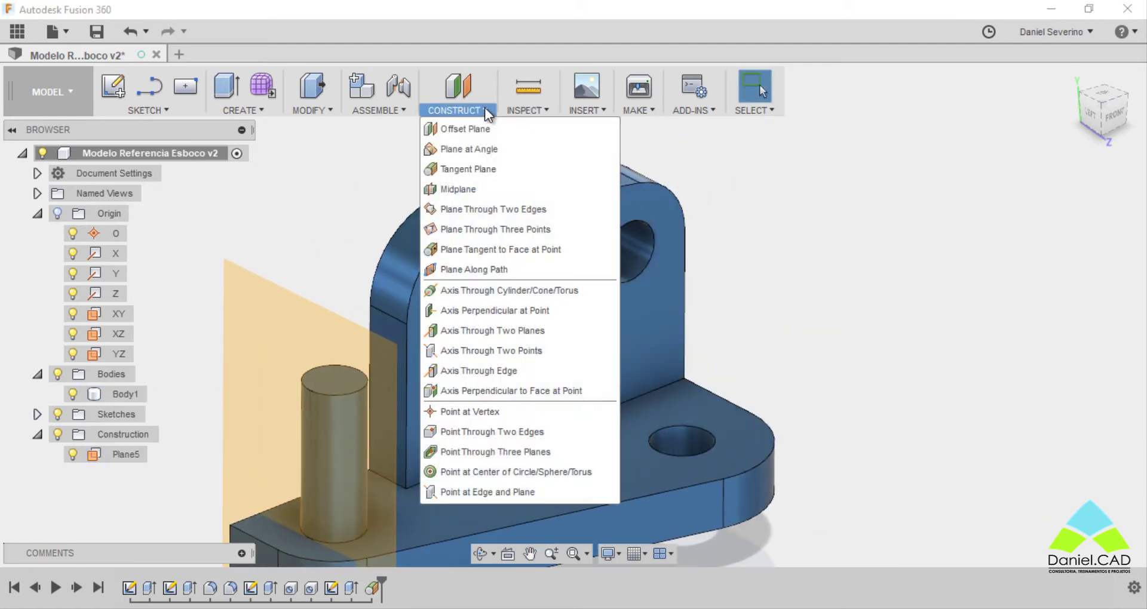
click(468, 170)
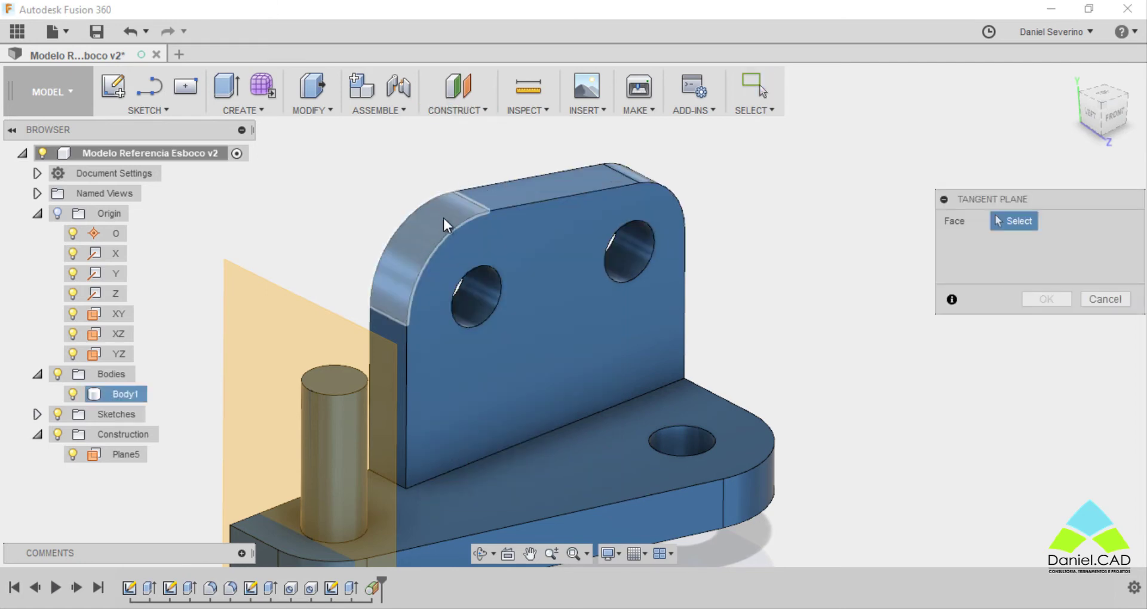
click(416, 239)
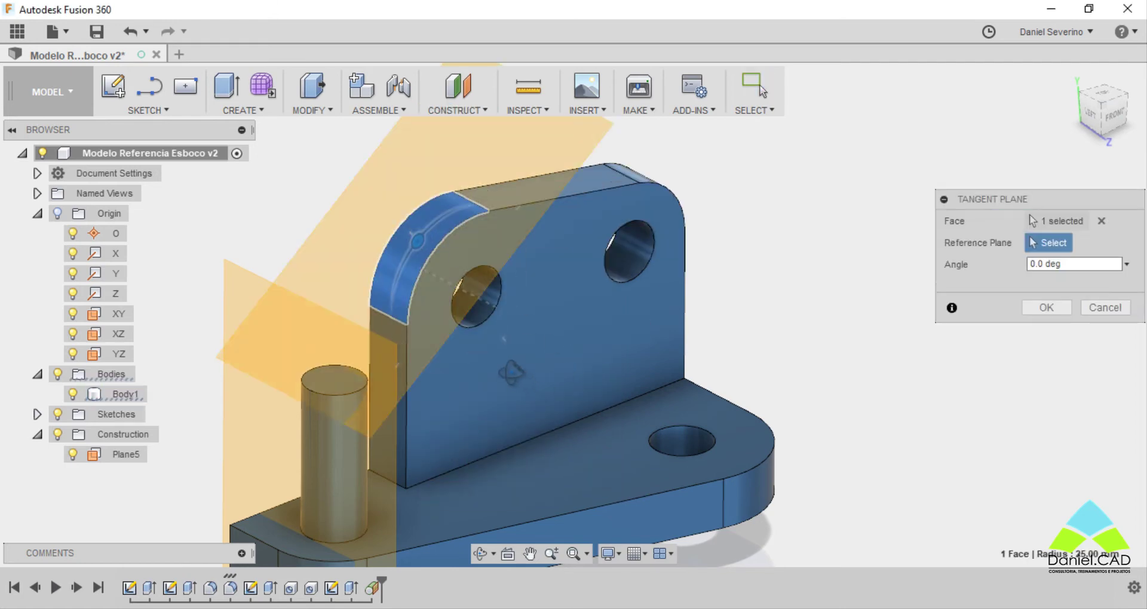
mouse_move(590, 358)
shift+middle_down()
mouse_move(552, 346)
mouse_move(802, 216)
shift+middle_up()
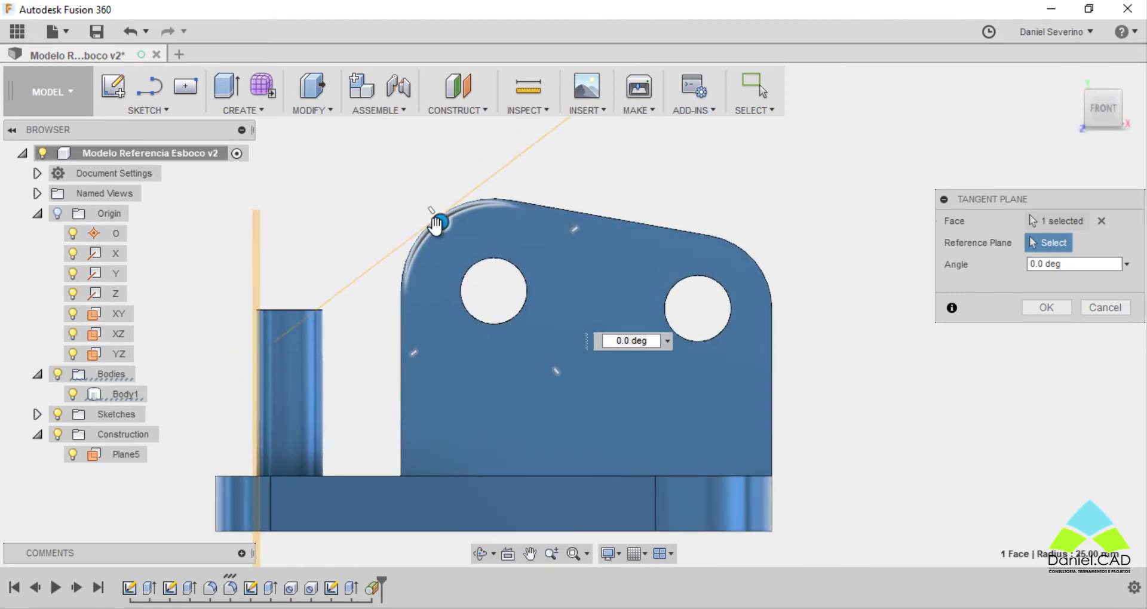
mouse_move(438, 223)
mouse_down()
mouse_move(404, 288)
mouse_move(474, 210)
mouse_move(511, 209)
mouse_move(454, 215)
mouse_move(445, 244)
mouse_up()
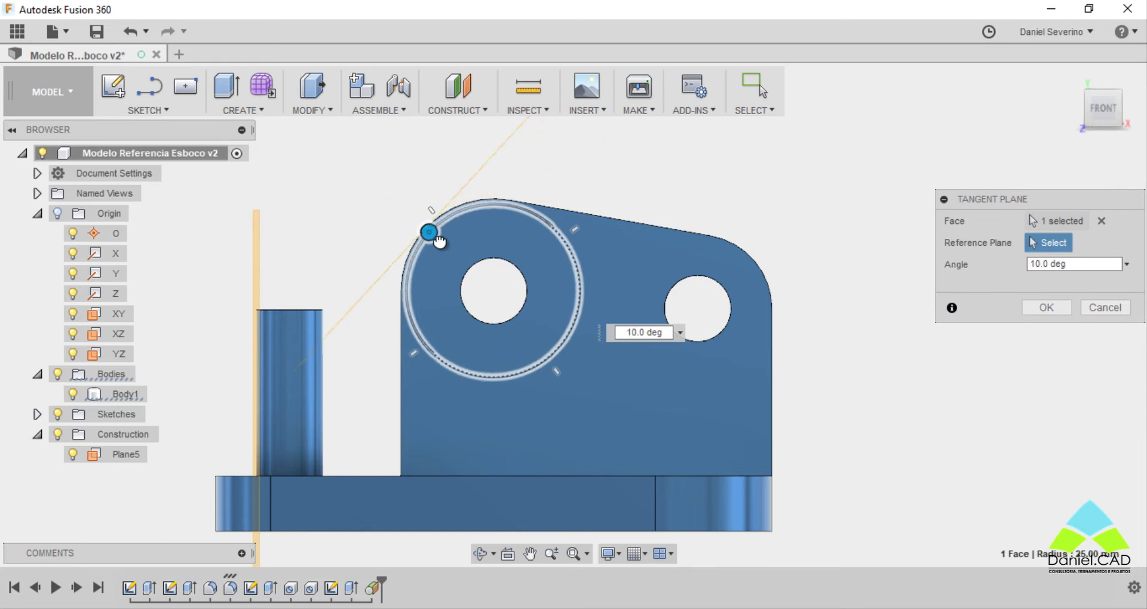
text(0)
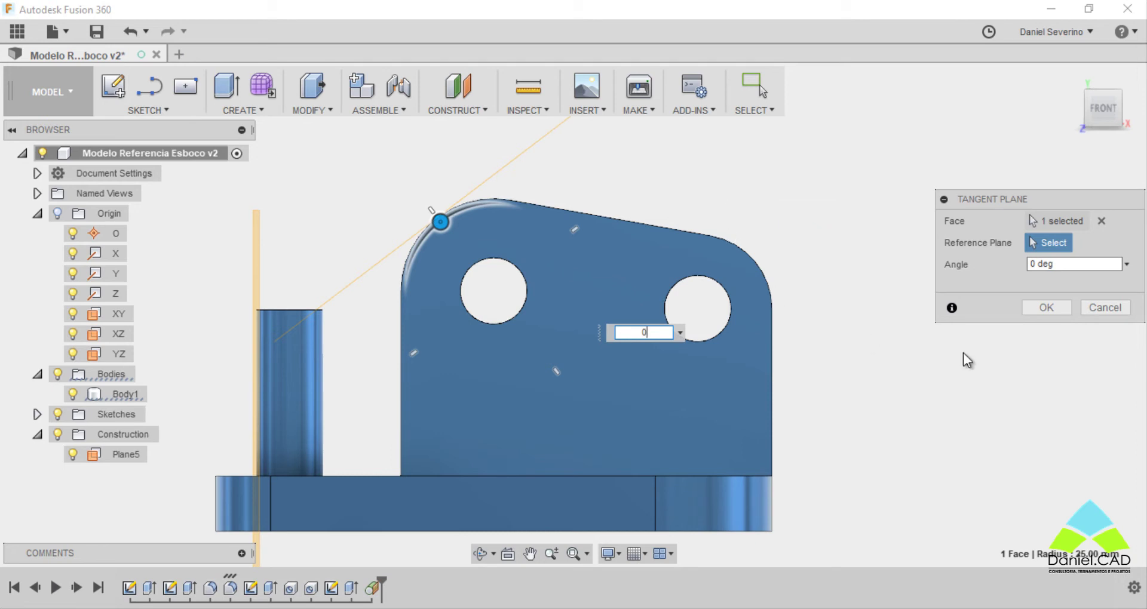
click(1046, 308)
shift+middle_drag(655, 297, 681, 327)
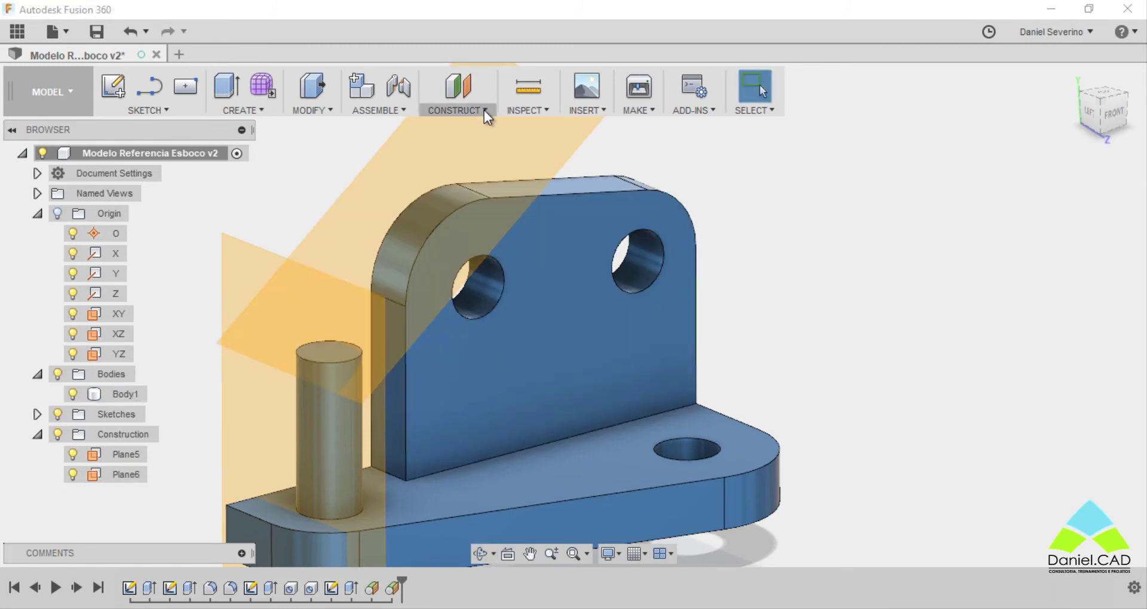
click(484, 110)
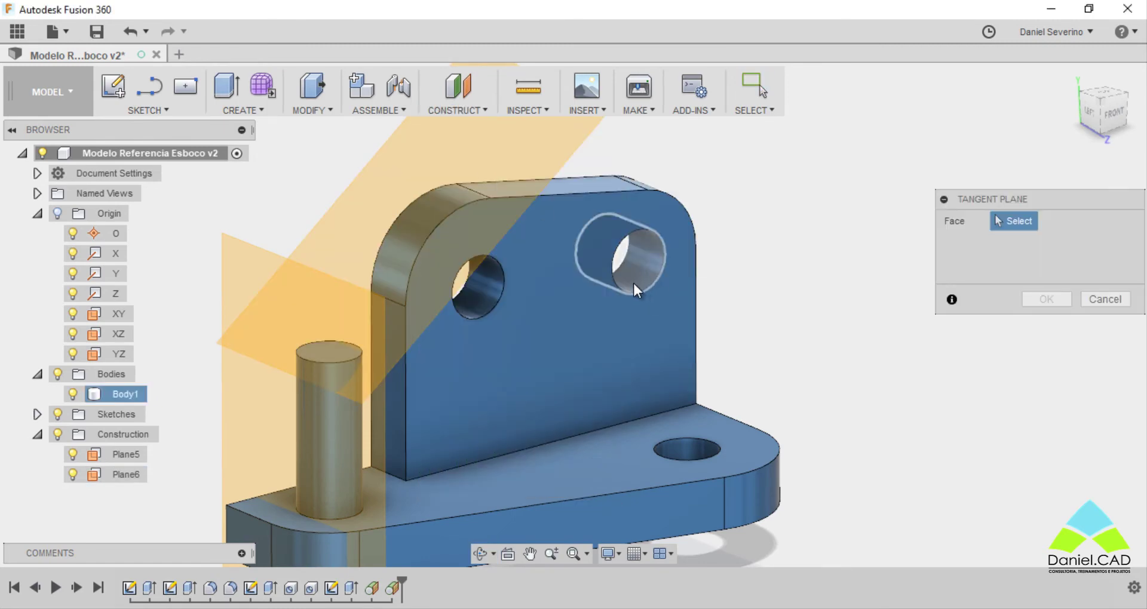
click(632, 280)
shift+middle_drag(808, 392, 787, 389)
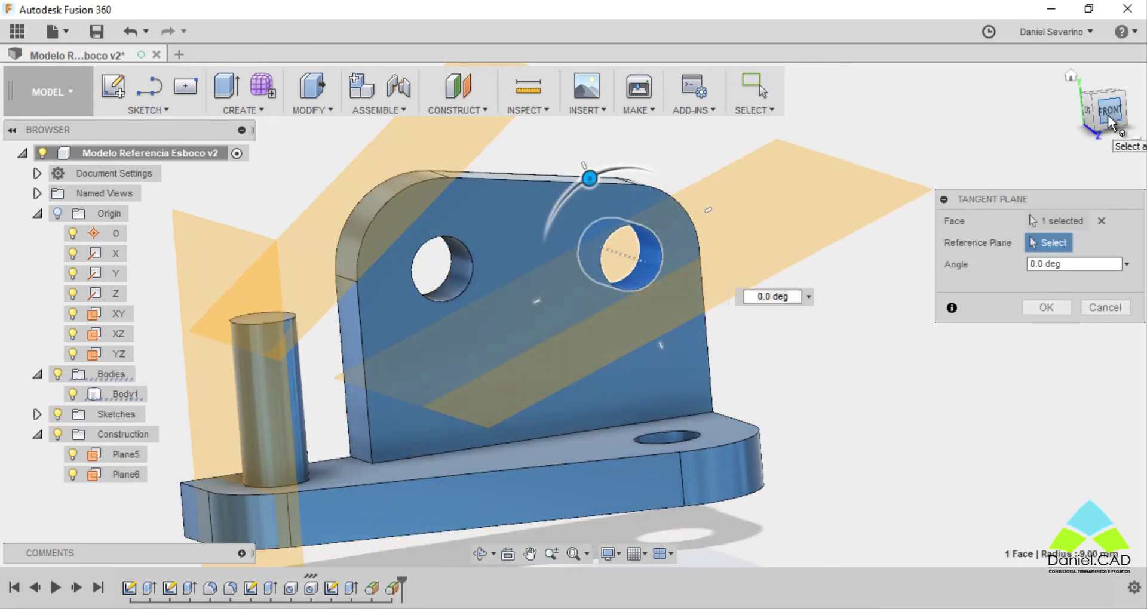
click(1107, 114)
drag(674, 209, 716, 209)
shift+middle_drag(794, 398, 781, 393)
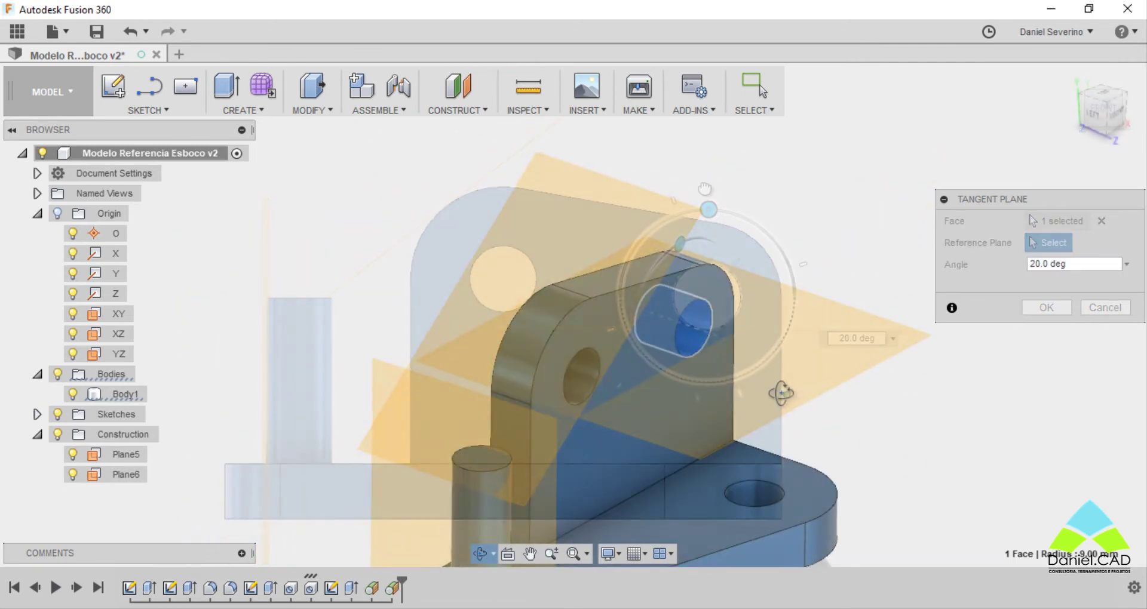
click(1105, 307)
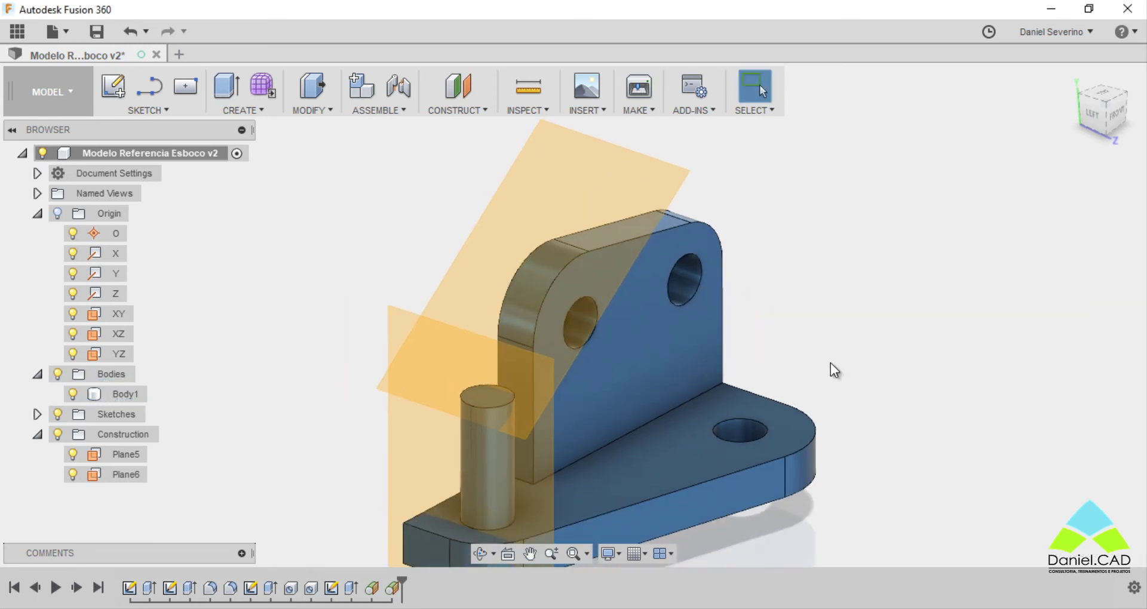
middle_drag(831, 363, 880, 339)
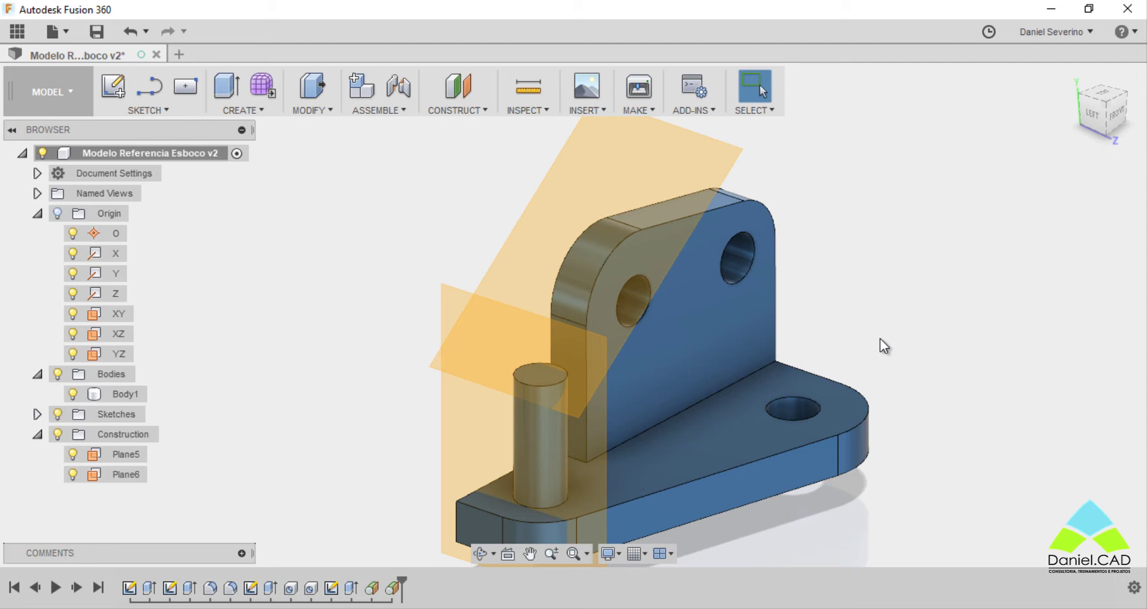
Start a Midplane and select the bracket's left end face
click(466, 111)
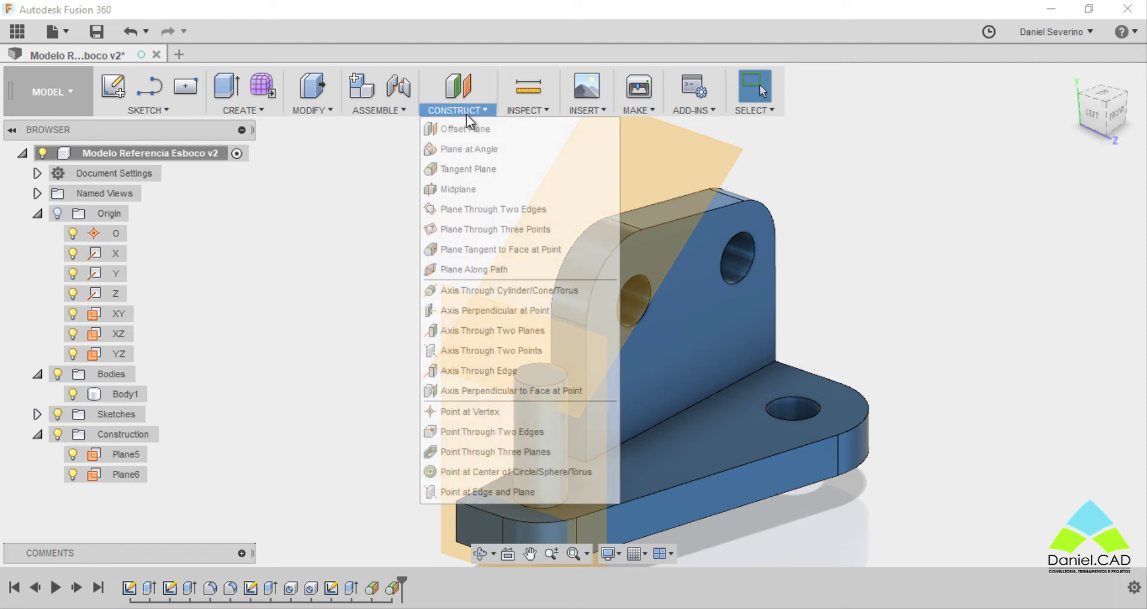
click(464, 196)
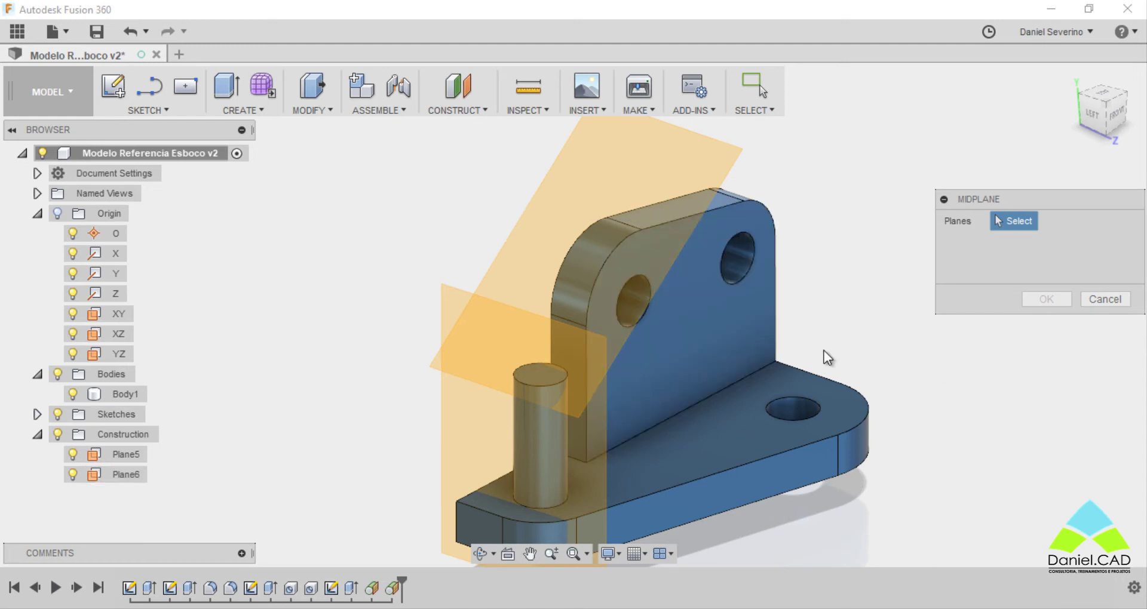
mouse_move(837, 332)
shift+middle_down()
mouse_move(819, 249)
mouse_move(848, 410)
shift+middle_up()
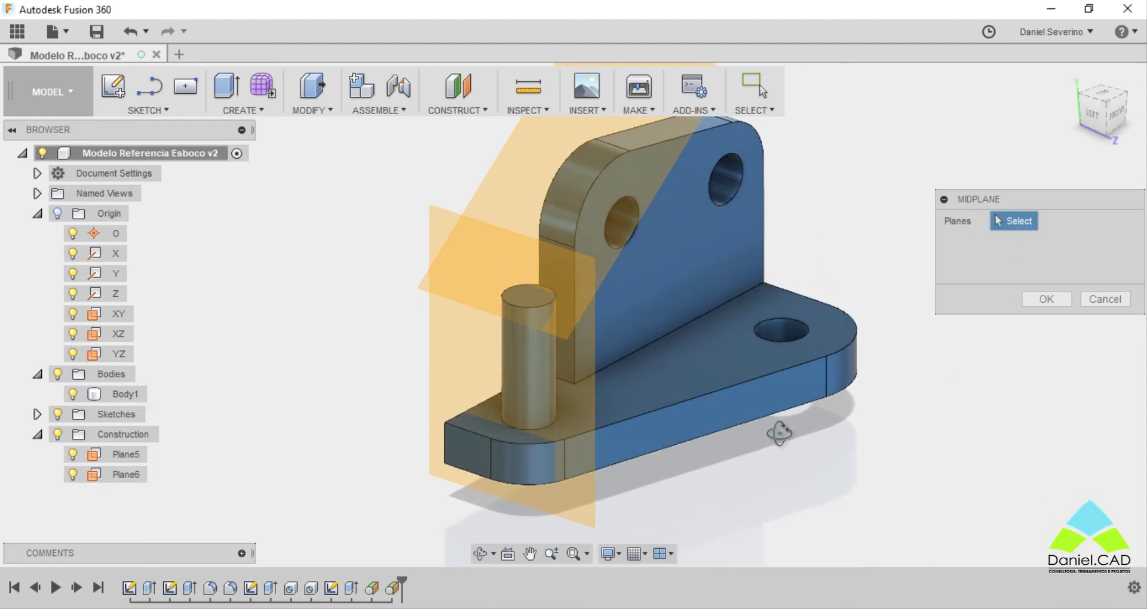
mouse_move(774, 431)
shift+middle_down()
mouse_move(707, 423)
mouse_move(758, 426)
mouse_move(709, 449)
mouse_move(735, 445)
shift+middle_up()
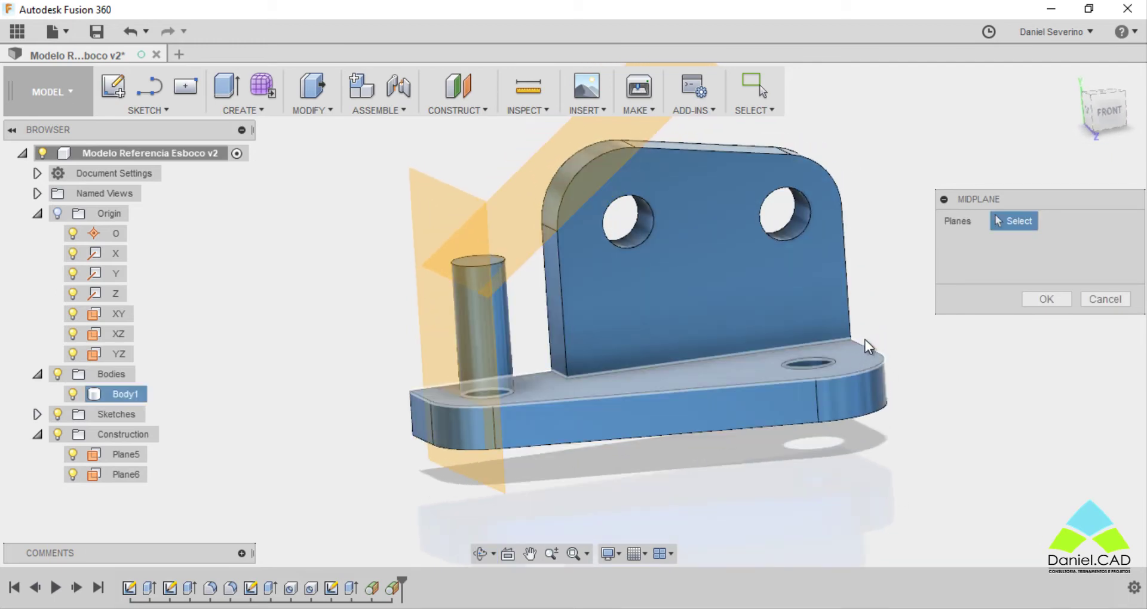
click(1106, 109)
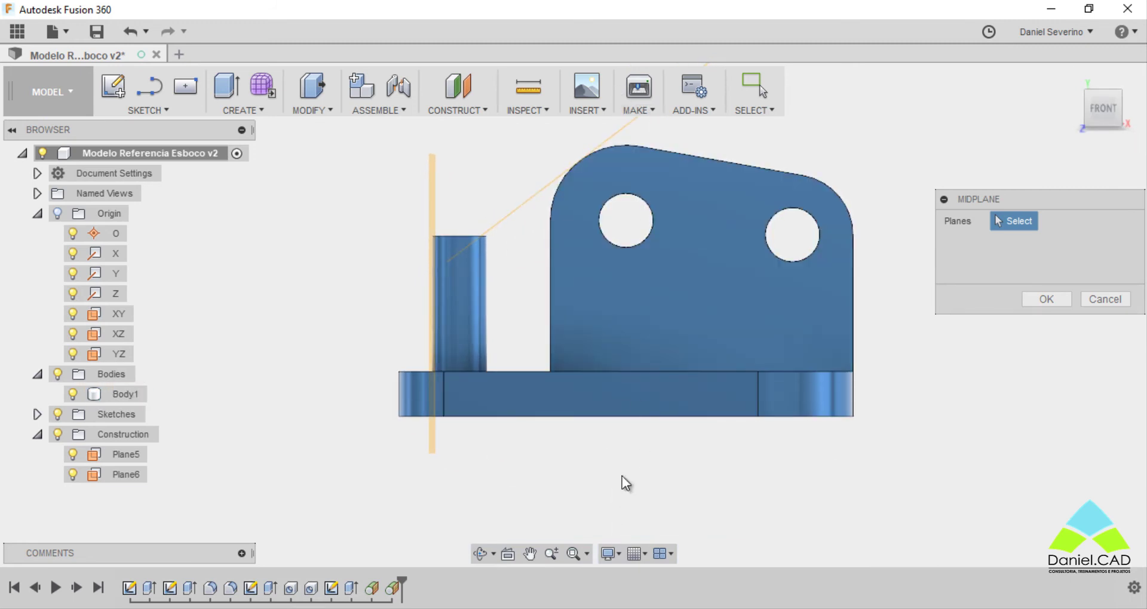
shift+middle_drag(565, 480, 604, 503)
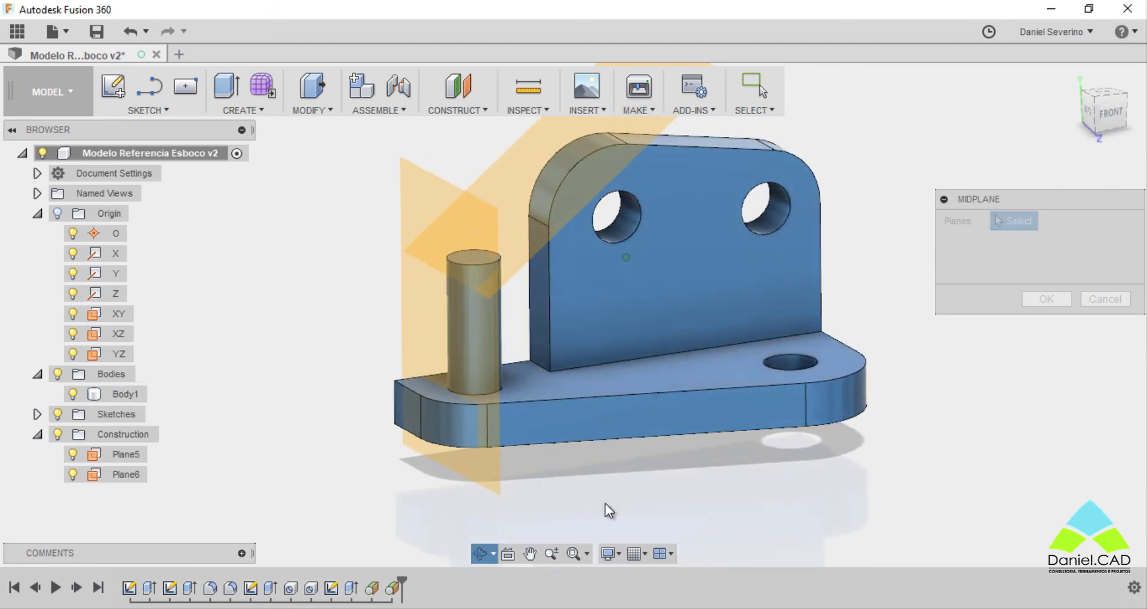
click(401, 411)
Select the right end face, 150.00 mm away, and confirm the midplane as Plane7
shift+middle_drag(748, 461, 660, 486)
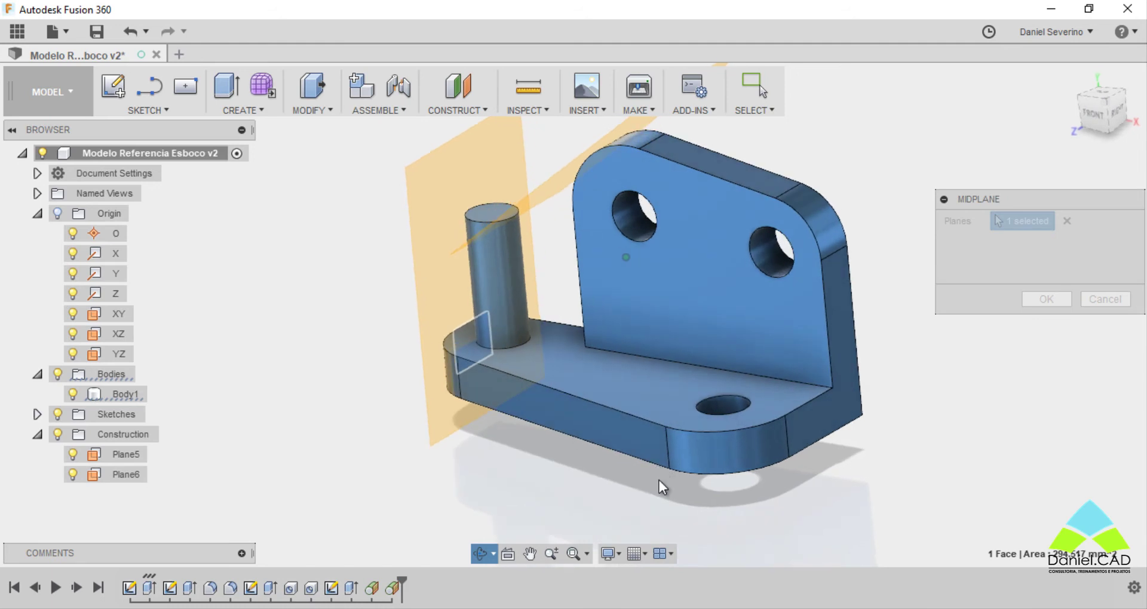
click(852, 418)
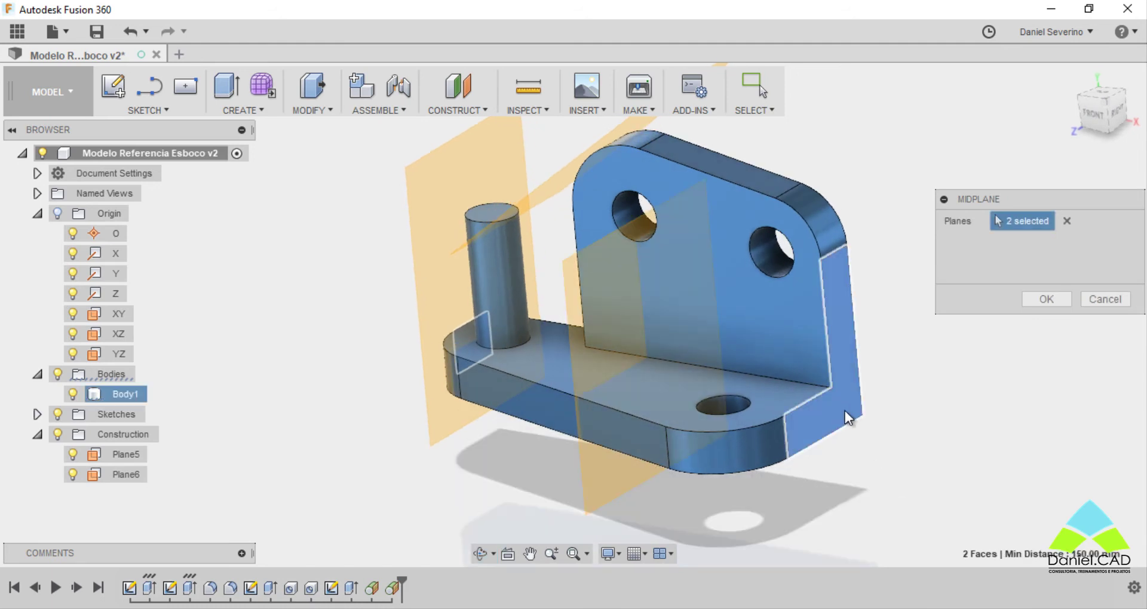
mouse_move(848, 412)
shift+middle_down()
mouse_move(685, 397)
mouse_move(668, 368)
shift+middle_up()
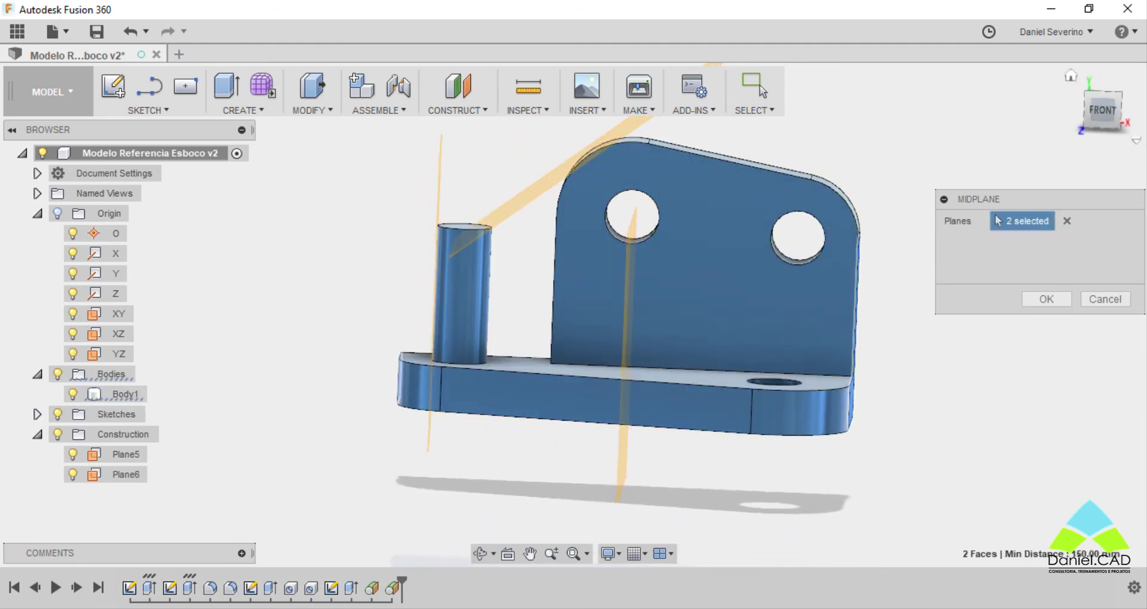
click(1102, 111)
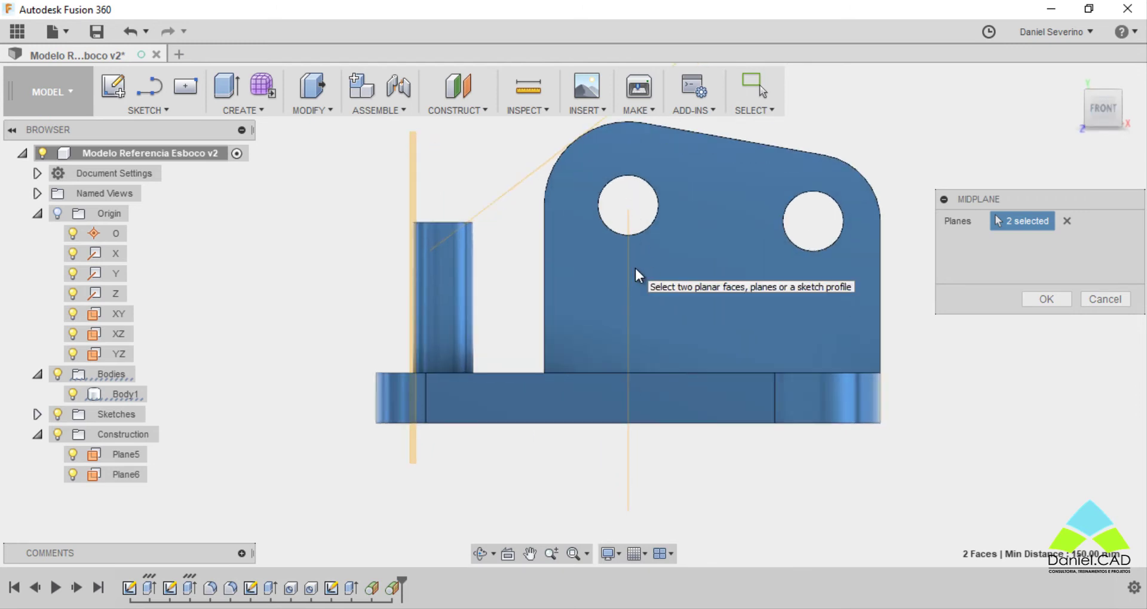
shift+middle_drag(636, 269, 754, 375)
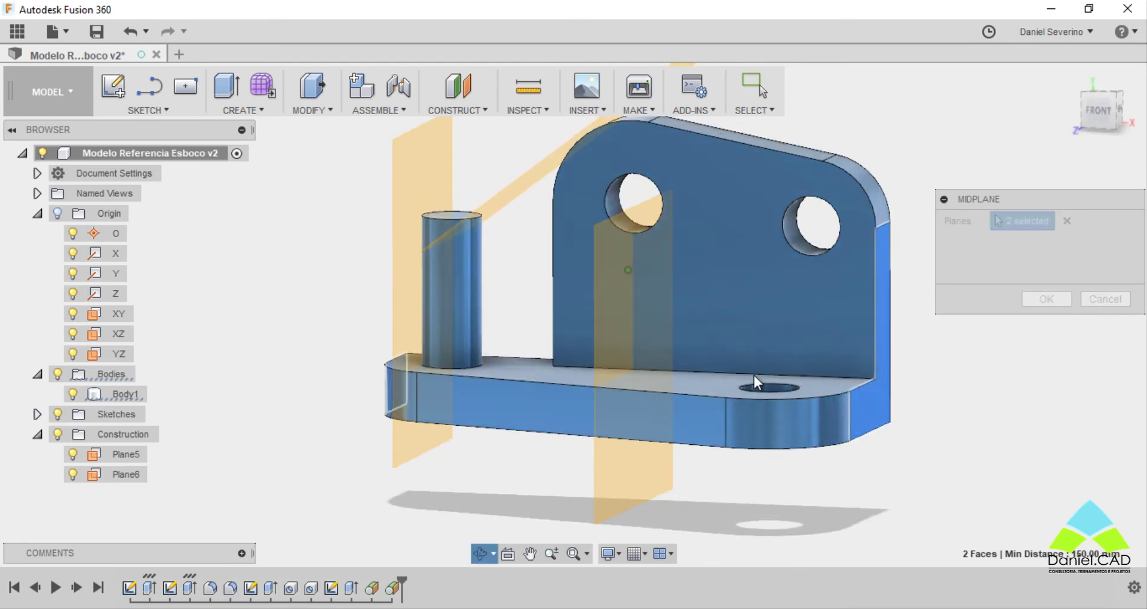
shift+middle_drag(629, 230, 628, 237)
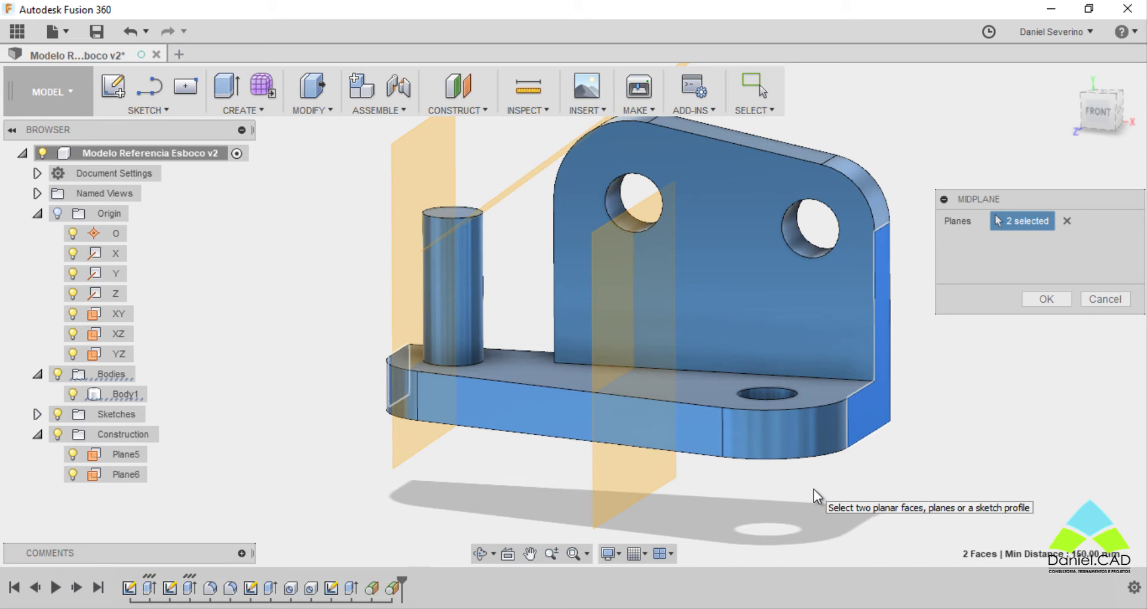
click(1034, 301)
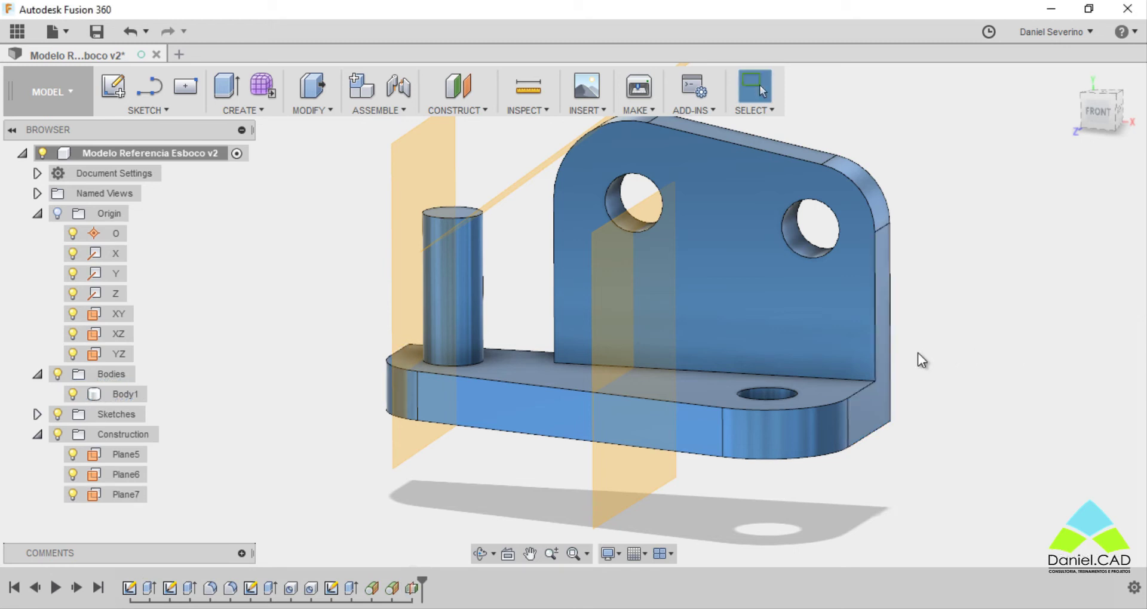
Delete construction planes Plane5, Plane6 and Plane7 from the browser
mouse_move(918, 354)
shift+middle_down()
mouse_move(927, 346)
mouse_move(927, 384)
mouse_move(861, 419)
shift+middle_up()
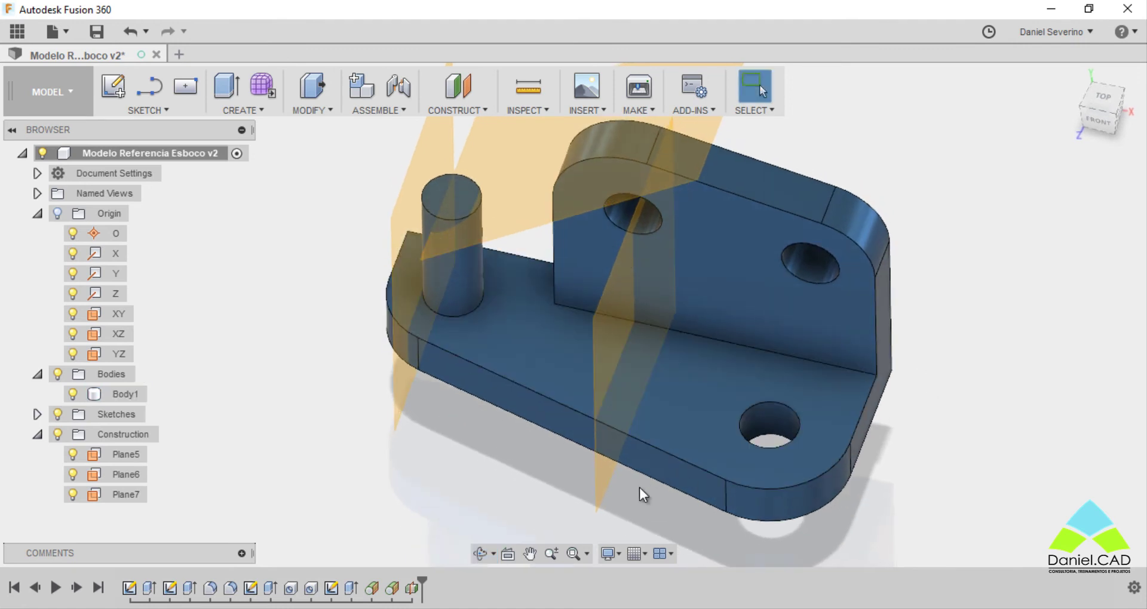
click(125, 454)
shift+click(134, 498)
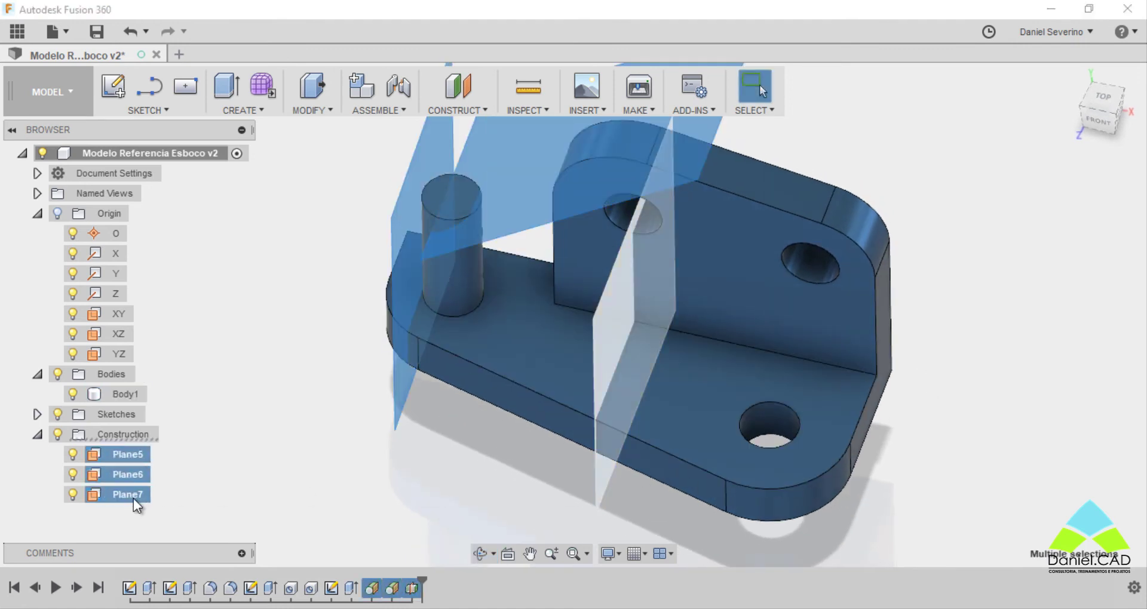
key(Delete)
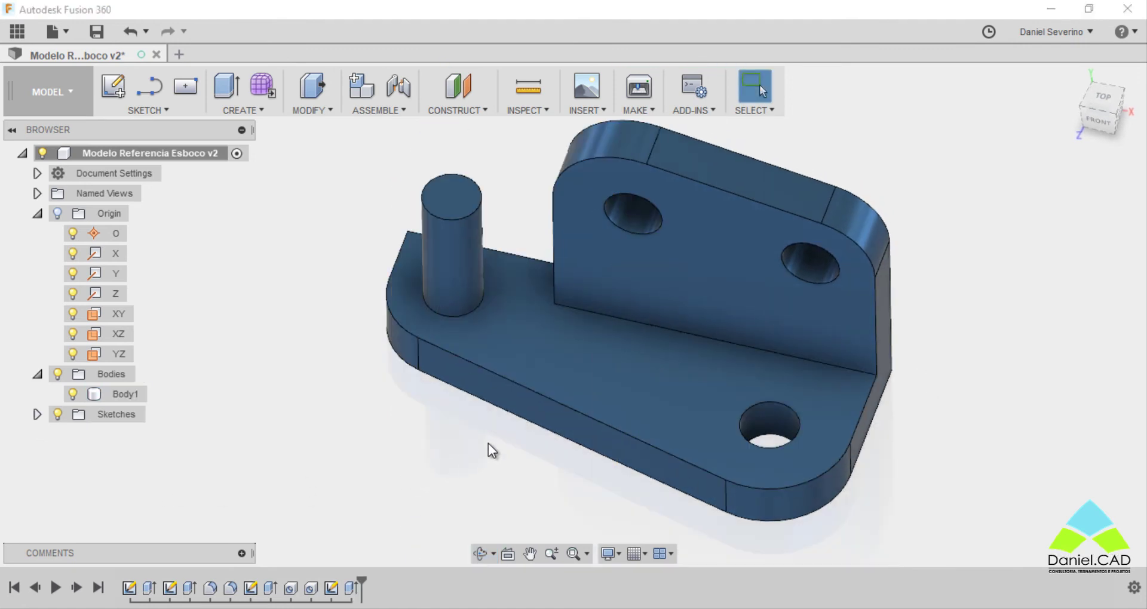
View the bracket from the top and check the base's slanted bottom edge
shift+middle_drag(489, 443, 482, 453)
click(1108, 104)
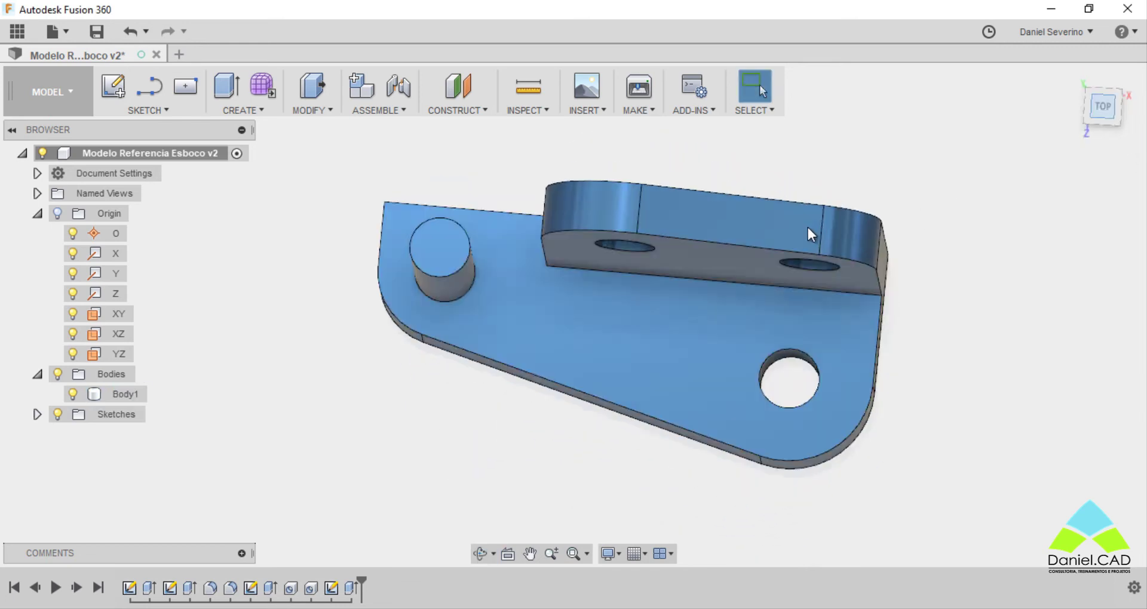
click(597, 219)
click(536, 394)
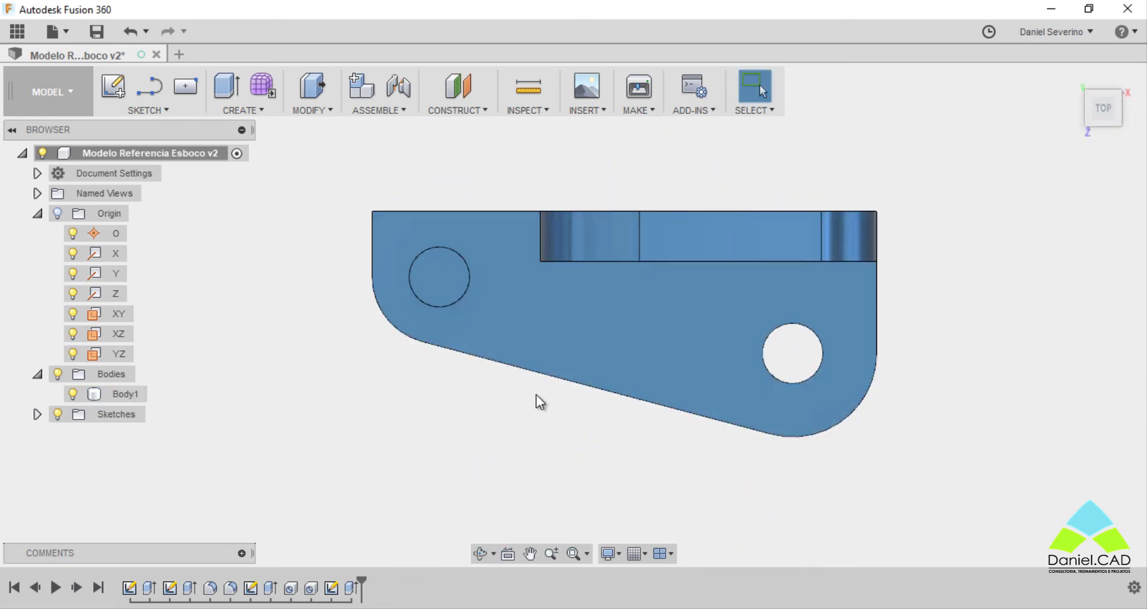
click(571, 383)
click(583, 450)
shift+middle_drag(582, 450, 553, 226)
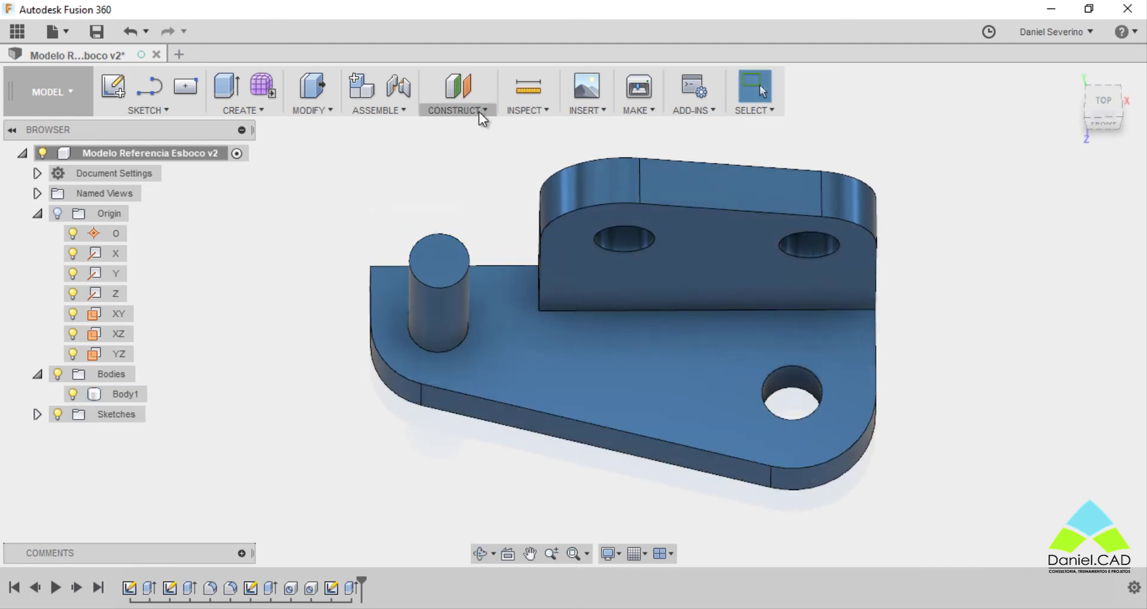
click(478, 112)
click(472, 189)
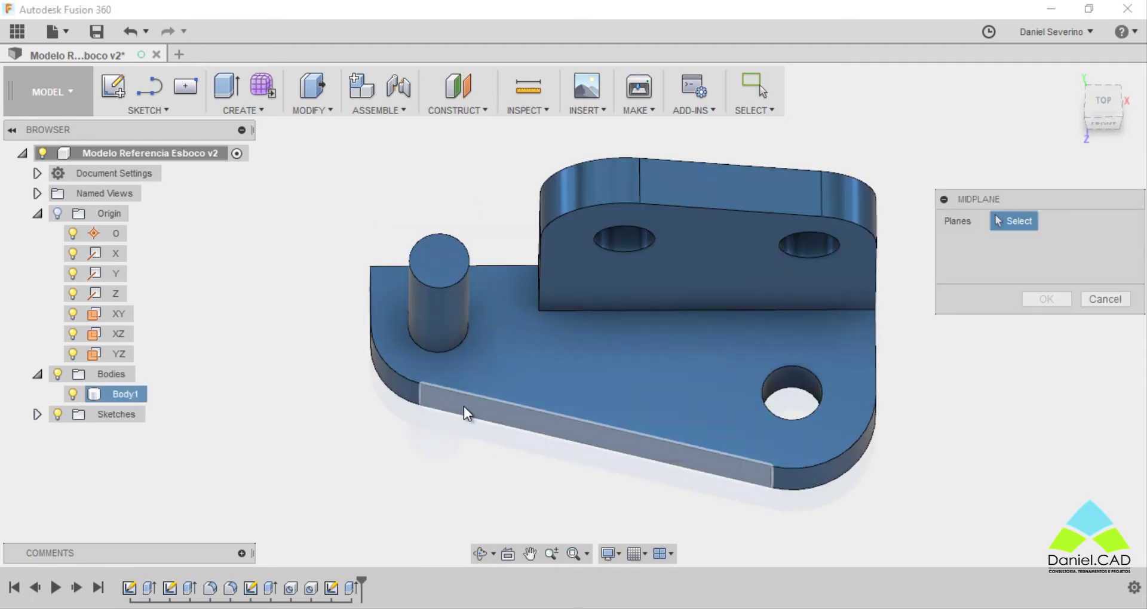
click(469, 407)
shift+middle_drag(559, 351, 600, 179)
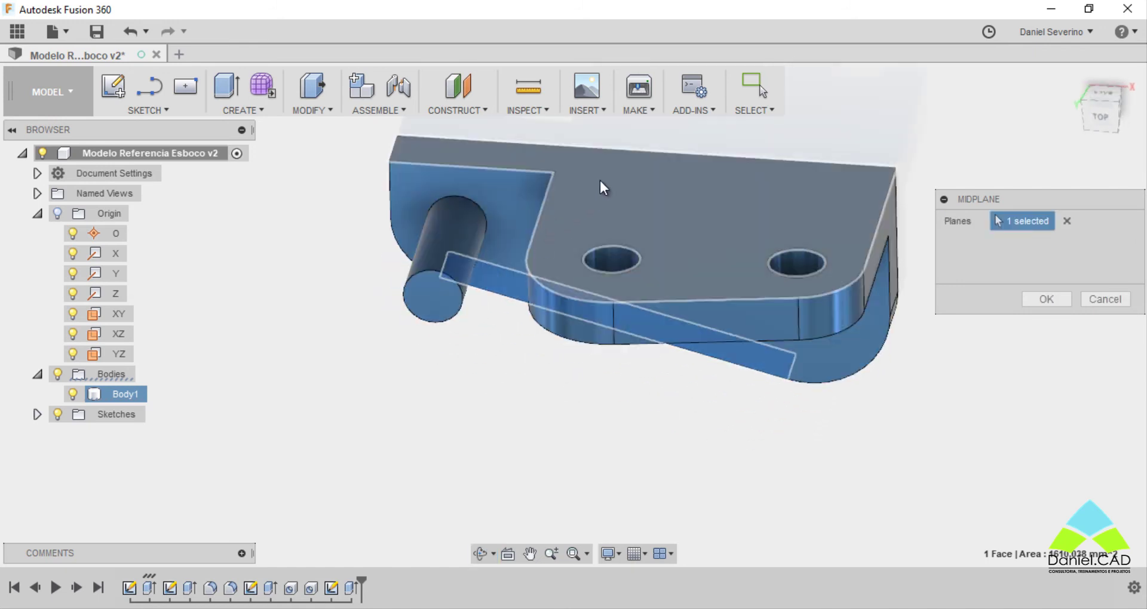
click(646, 192)
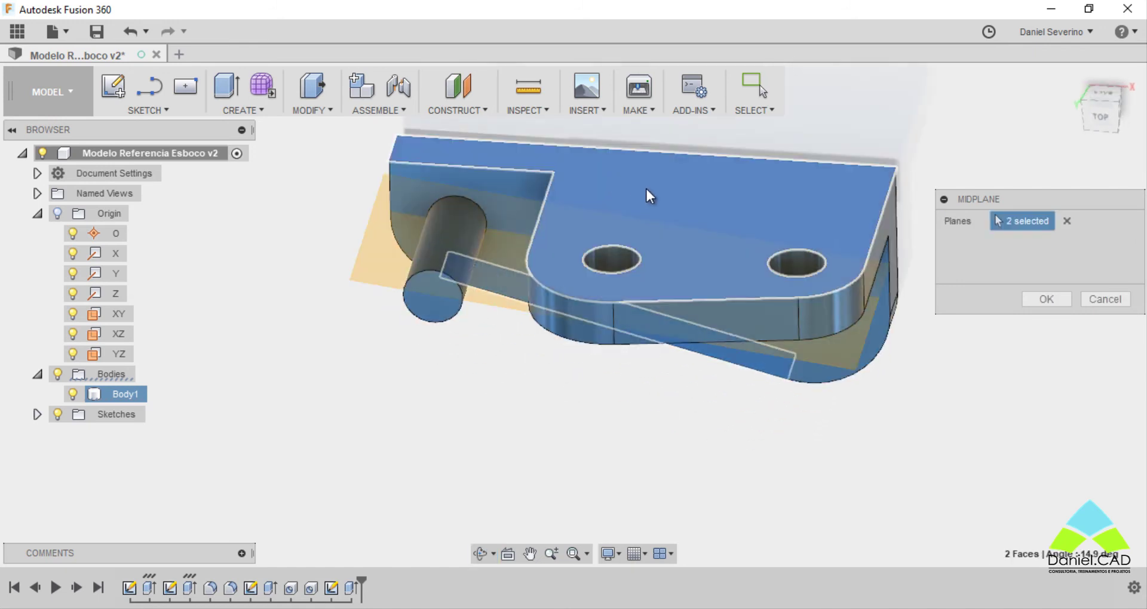
click(1098, 117)
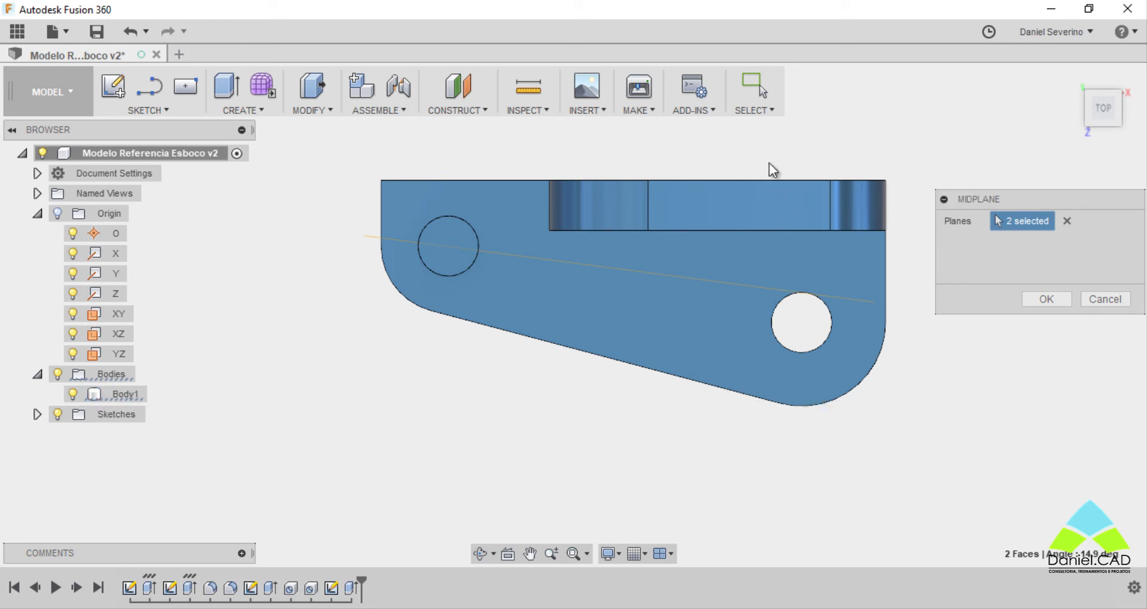
mouse_move(693, 319)
shift+middle_down()
mouse_move(695, 339)
mouse_move(757, 402)
shift+middle_up()
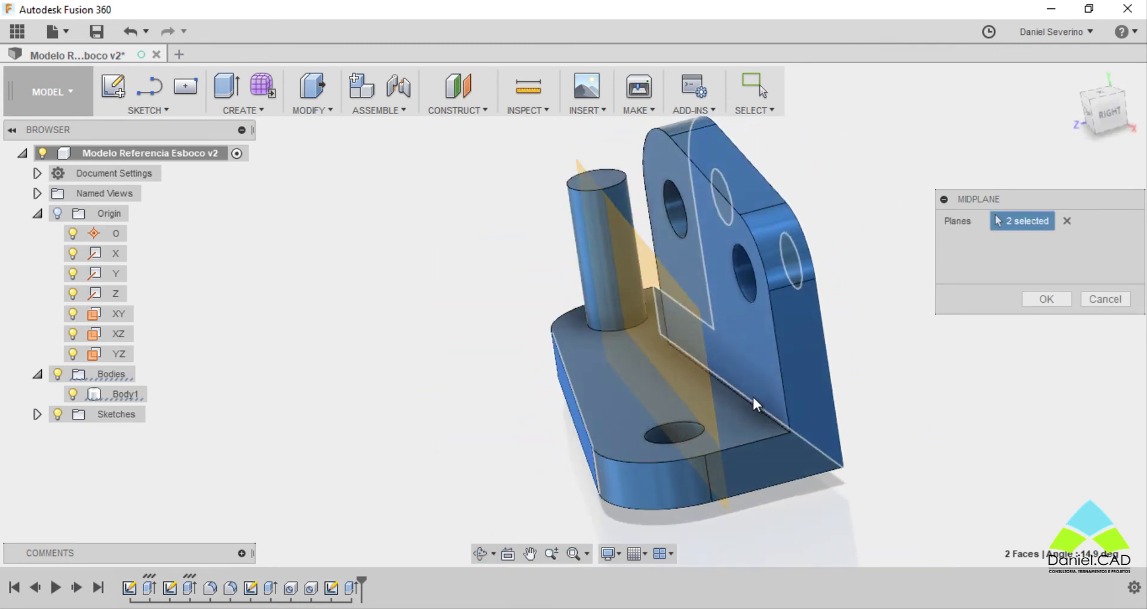
click(1111, 101)
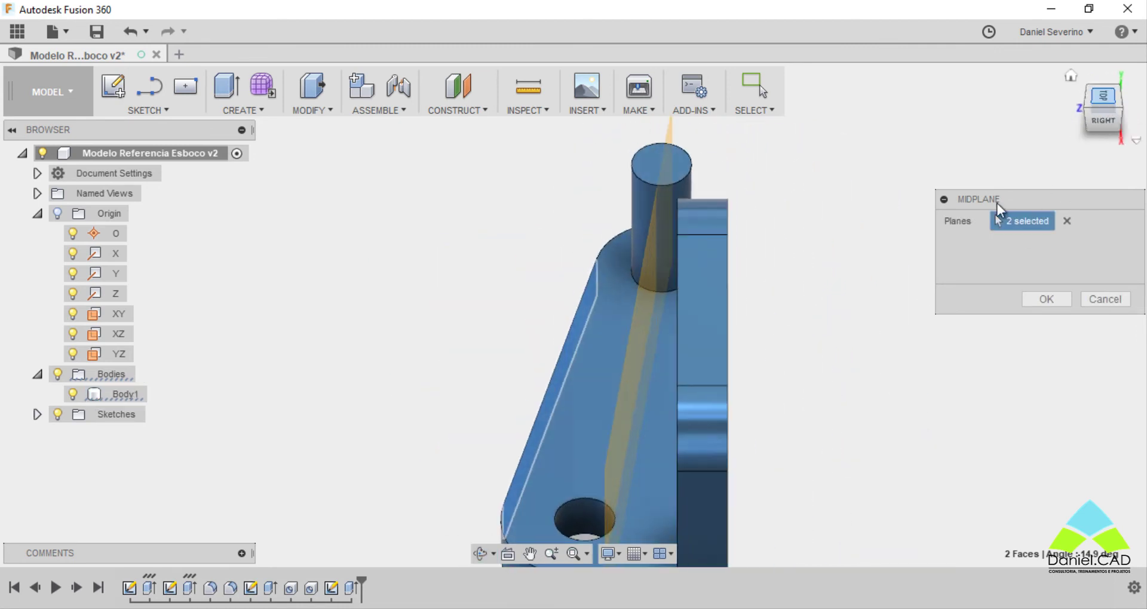
middle_drag(845, 226, 896, 127)
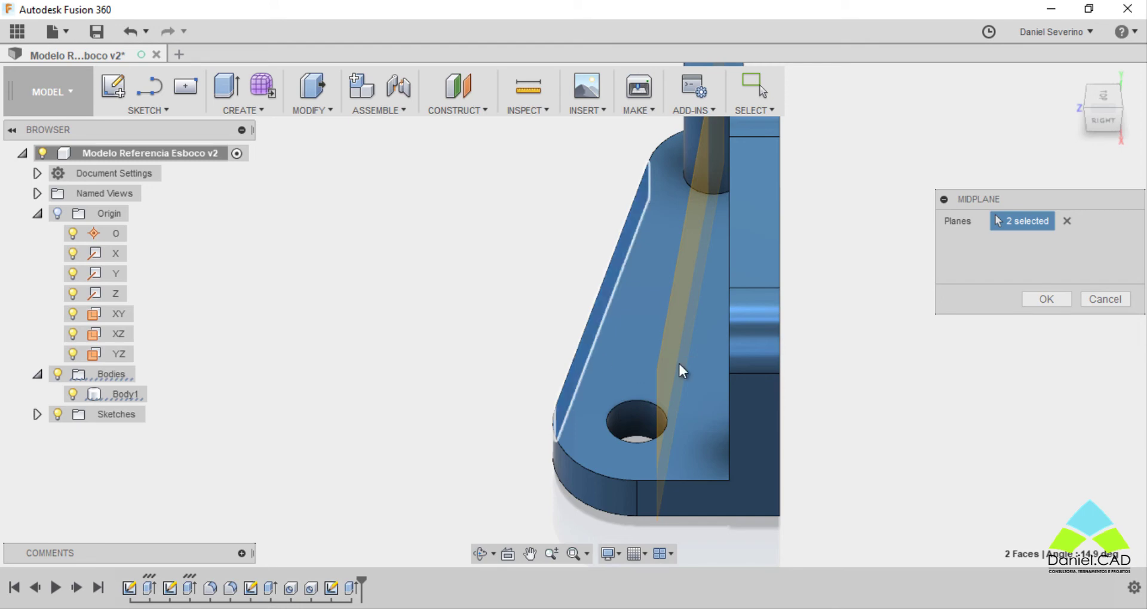
shift+middle_drag(626, 367, 765, 371)
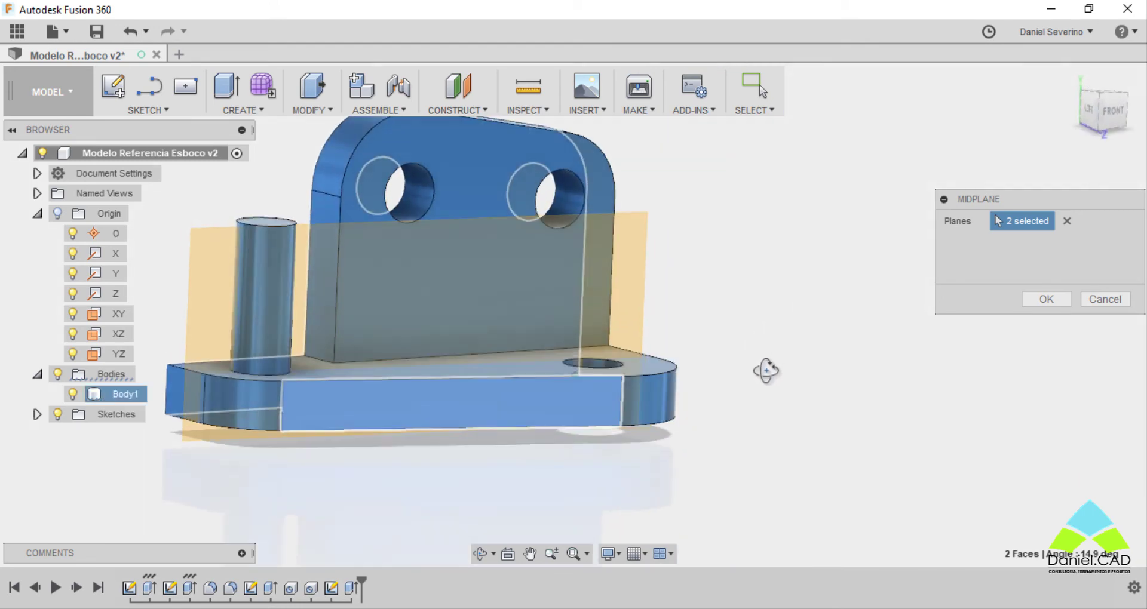
click(1046, 299)
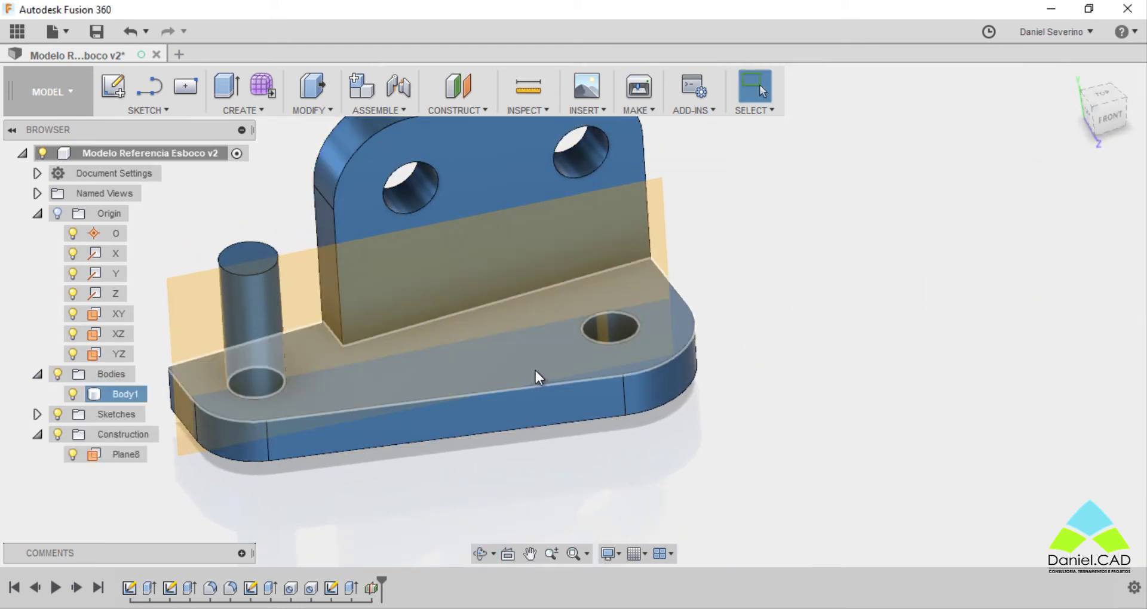
mouse_move(331, 397)
middle_down()
mouse_move(492, 367)
mouse_move(549, 435)
mouse_move(540, 421)
middle_up()
click(751, 325)
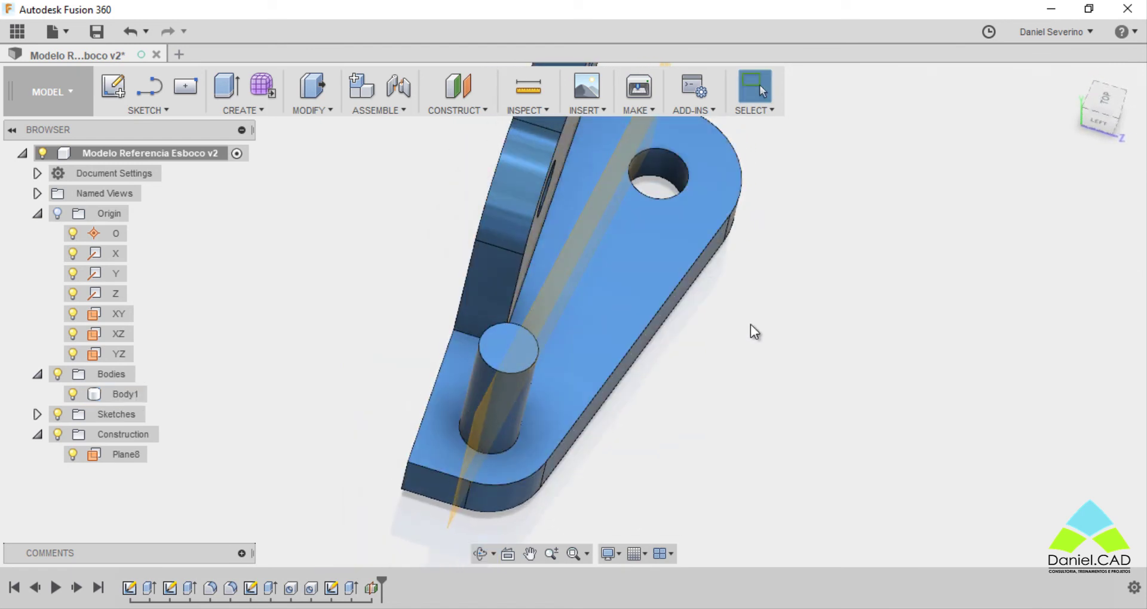
mouse_move(750, 325)
shift+middle_down()
mouse_move(737, 278)
mouse_move(711, 338)
shift+middle_up()
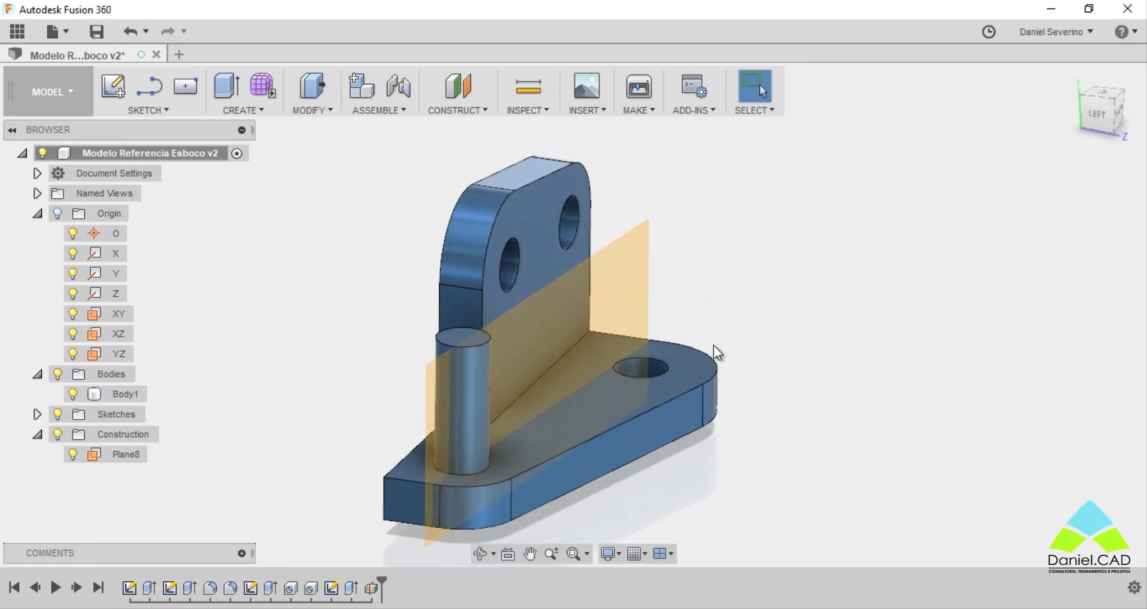
click(116, 456)
key(Delete)
shift+middle_drag(665, 407, 521, 398)
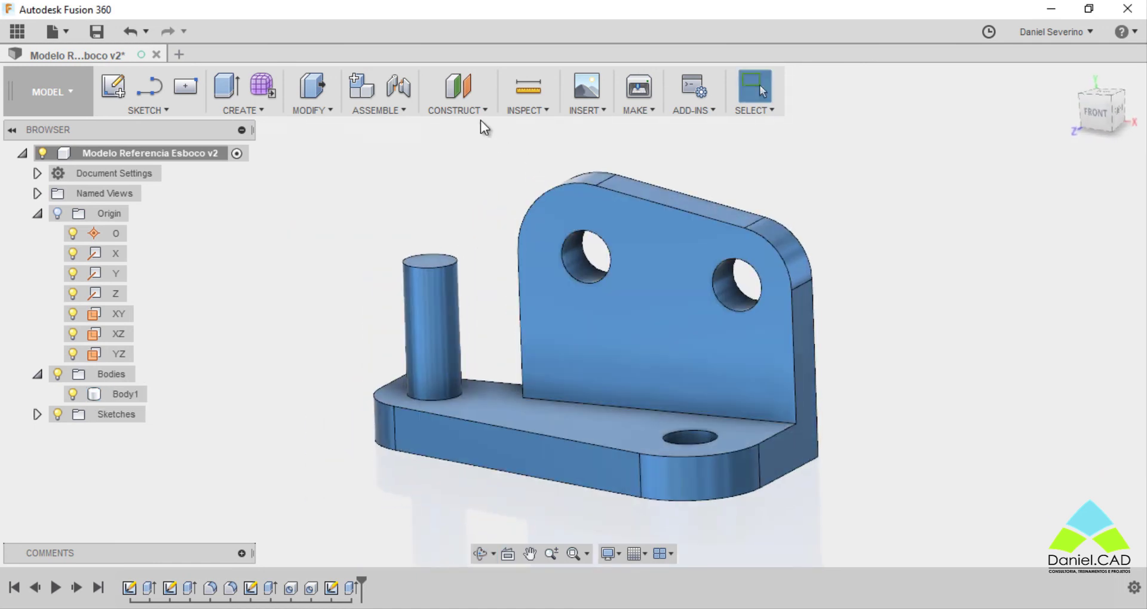
Create Plane9 as a midplane between the upright wall's front and back faces
click(475, 113)
click(470, 189)
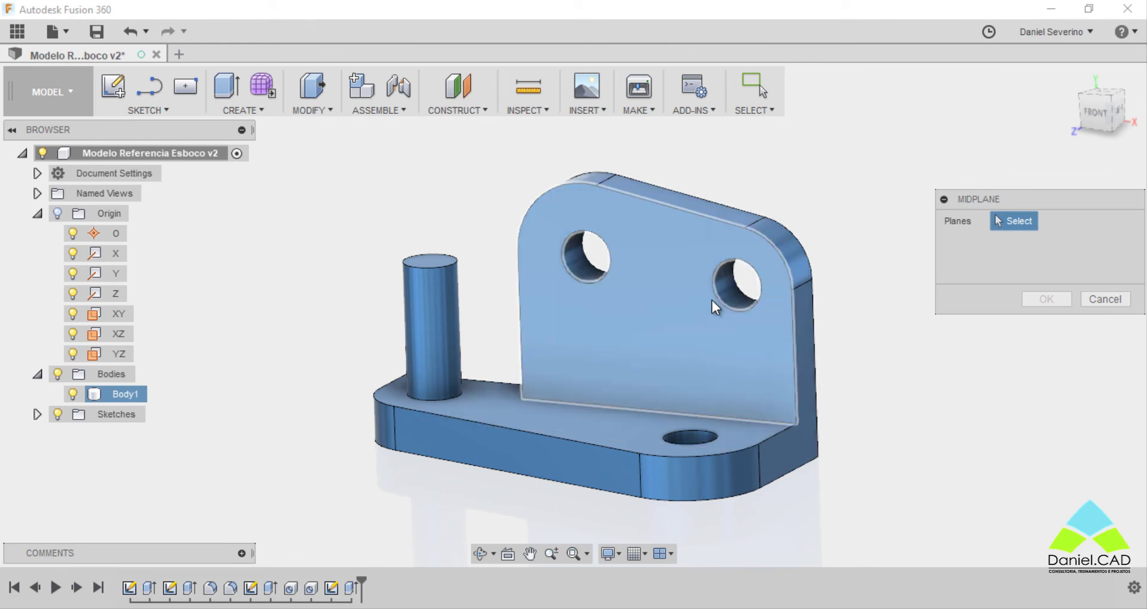
click(727, 302)
scroll(730, 292, up, 3)
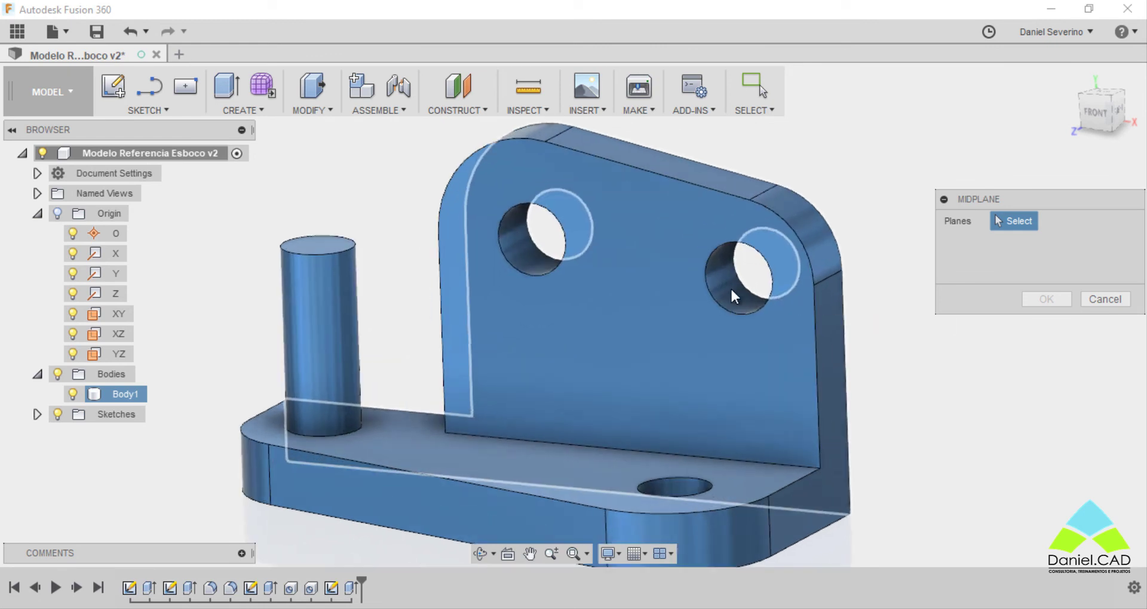
click(513, 245)
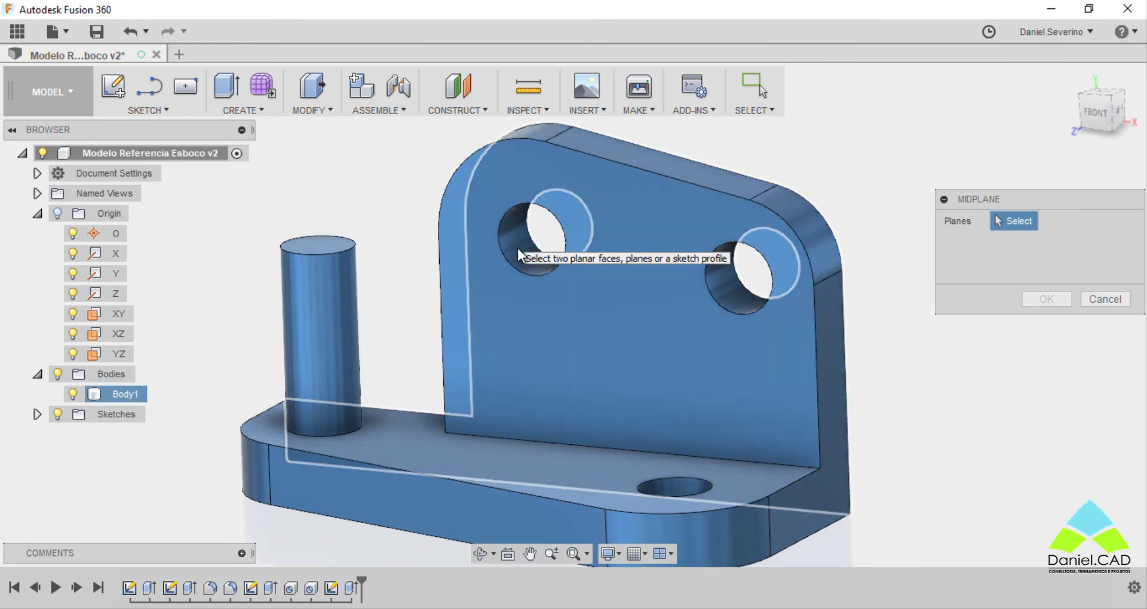
click(533, 279)
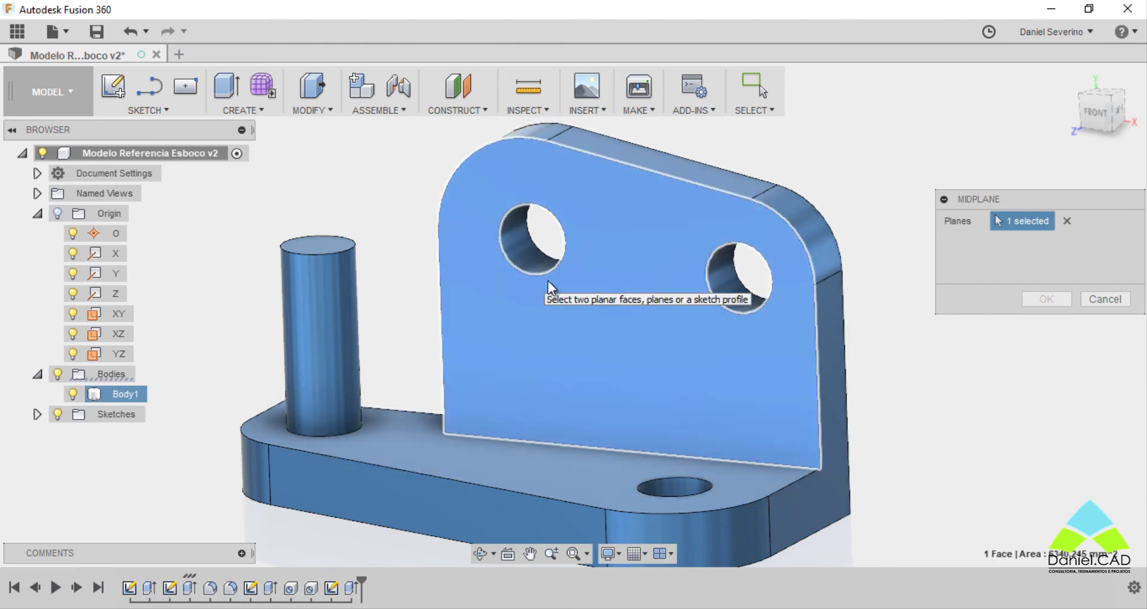
click(730, 292)
shift+middle_drag(560, 340, 456, 335)
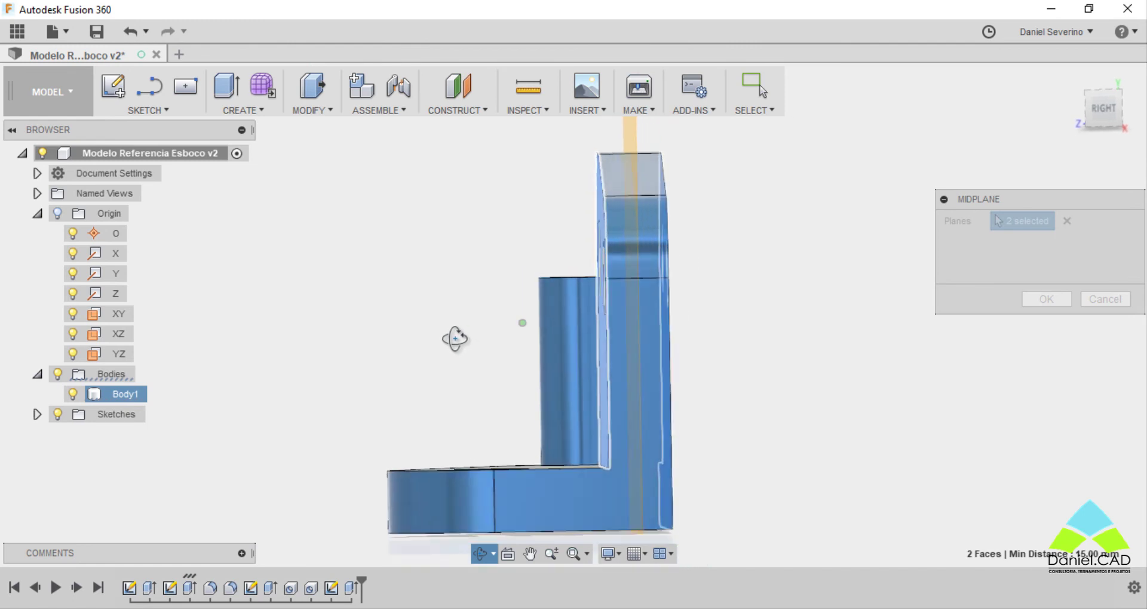
shift+middle_drag(711, 335, 707, 333)
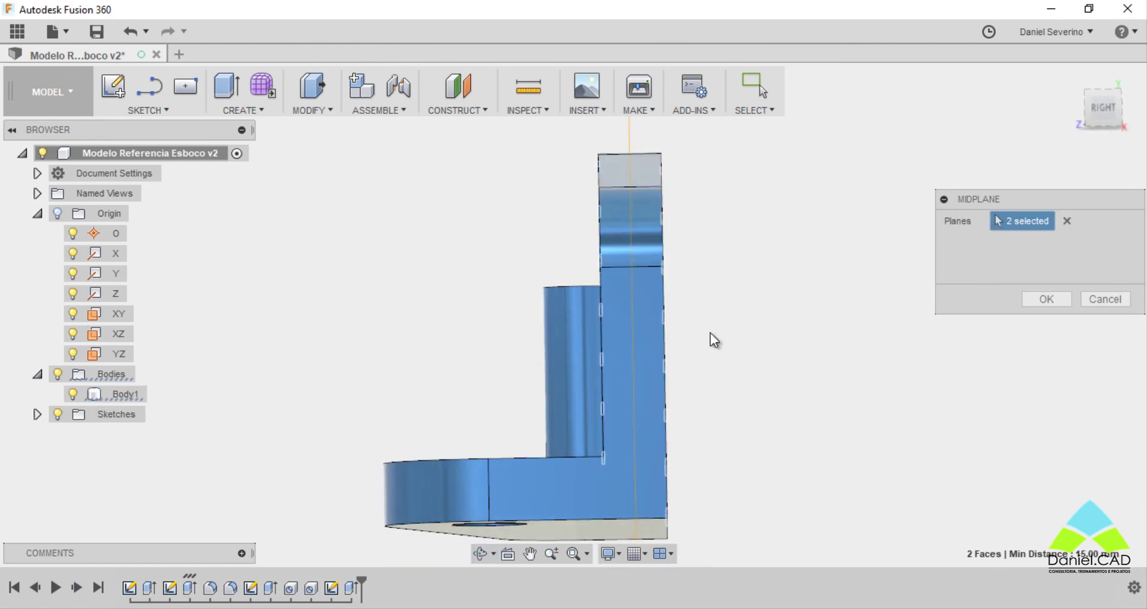
shift+middle_drag(585, 330, 660, 348)
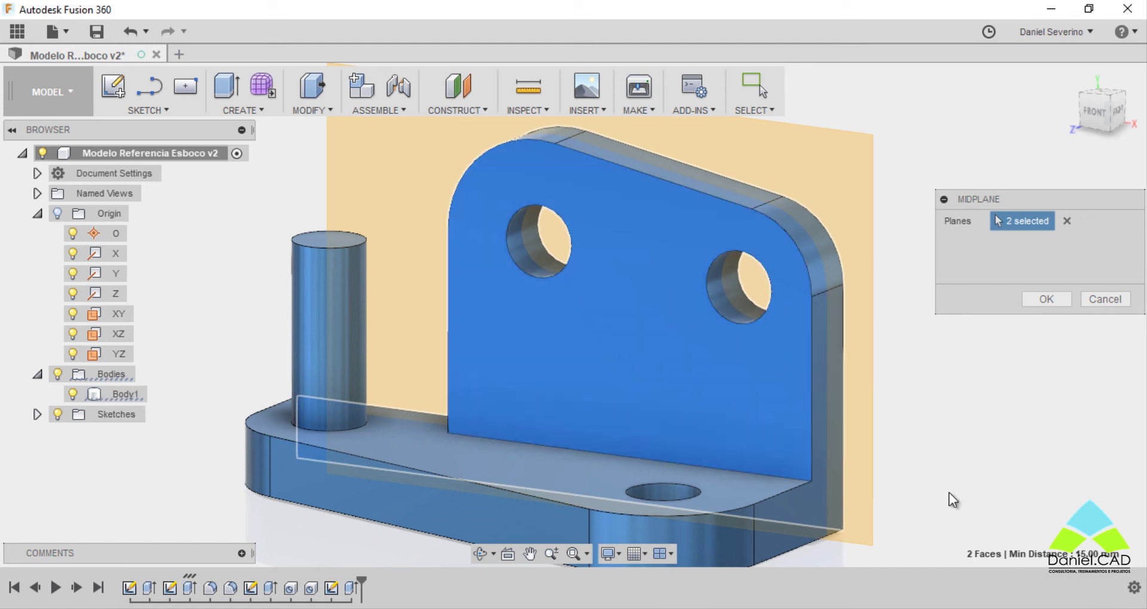
click(1046, 298)
scroll(915, 404, down, 3)
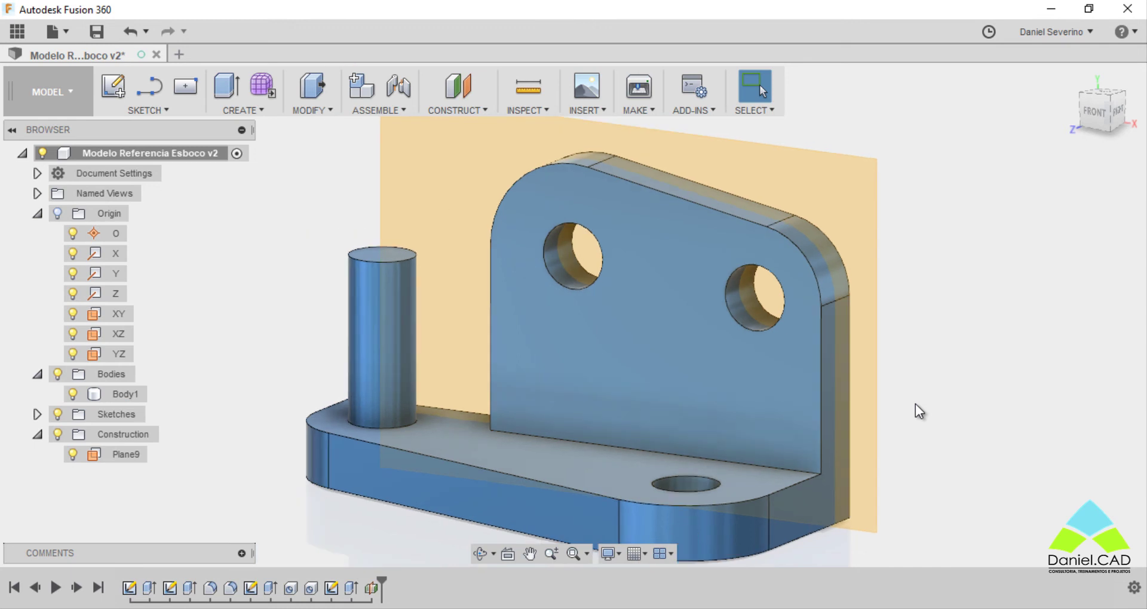
click(845, 384)
mouse_move(844, 385)
shift+middle_down()
mouse_move(959, 385)
mouse_move(932, 412)
mouse_move(927, 397)
mouse_move(938, 397)
shift+middle_up()
key(Escape)
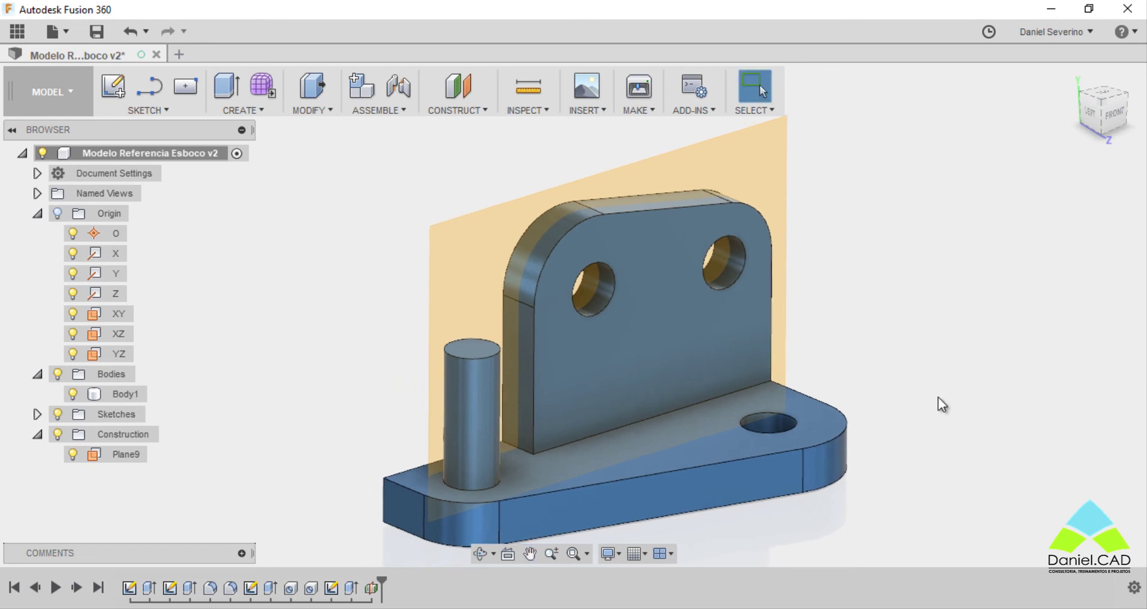
middle_drag(922, 423, 921, 397)
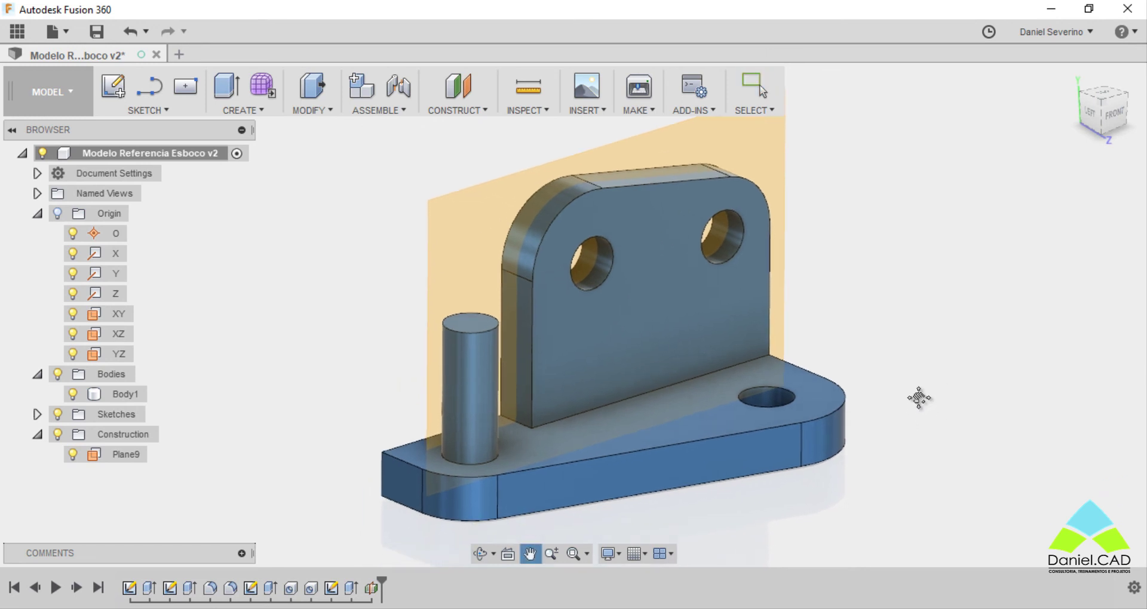